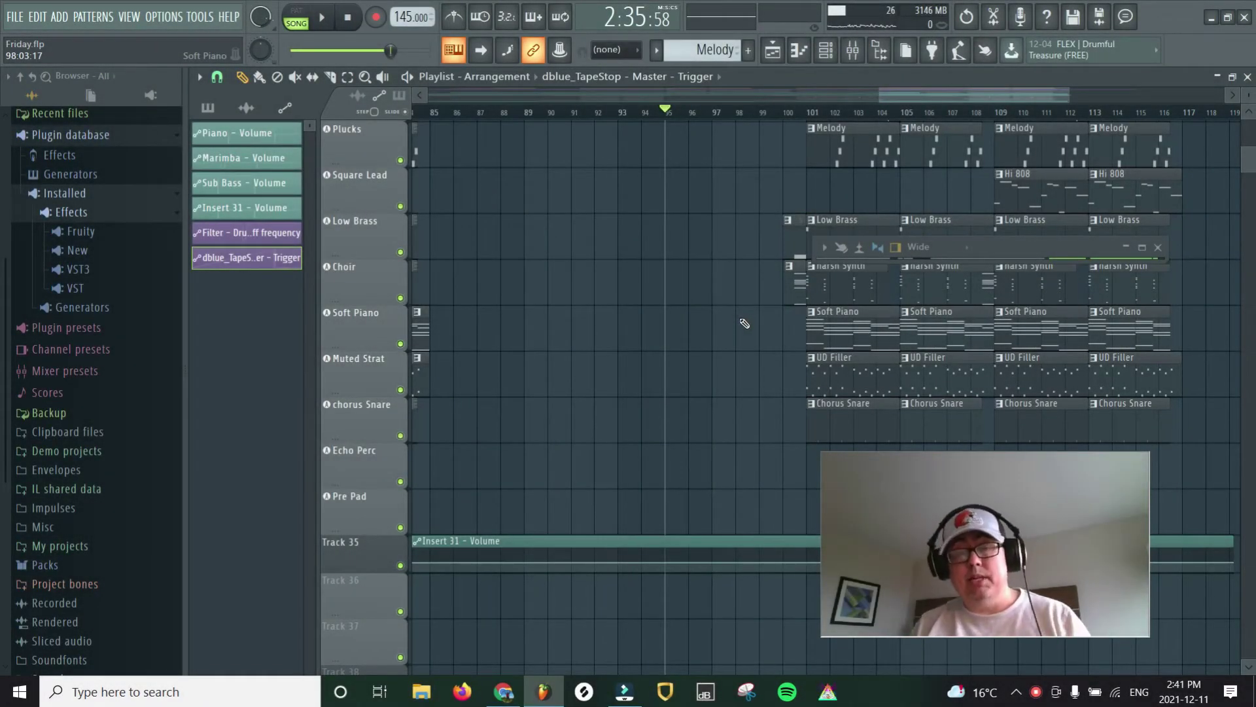
Play the song's lead-up to the chorus from bar 95, then stop playback
key(space)
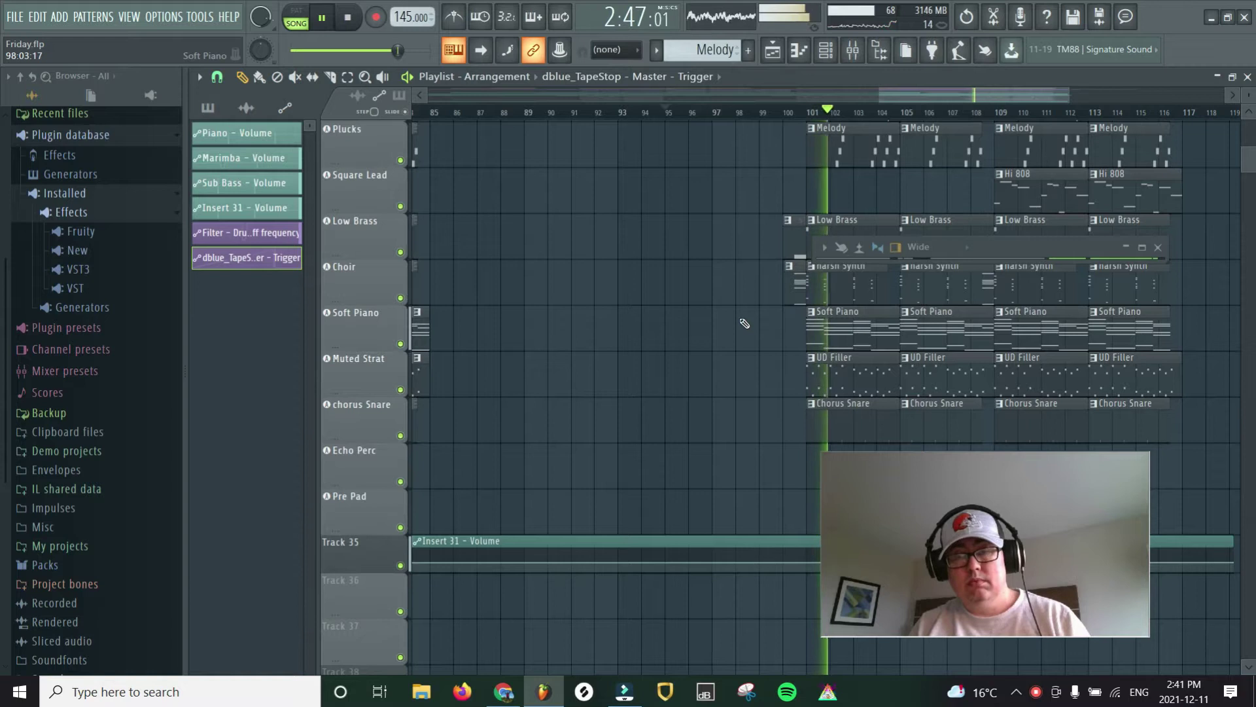
key(space)
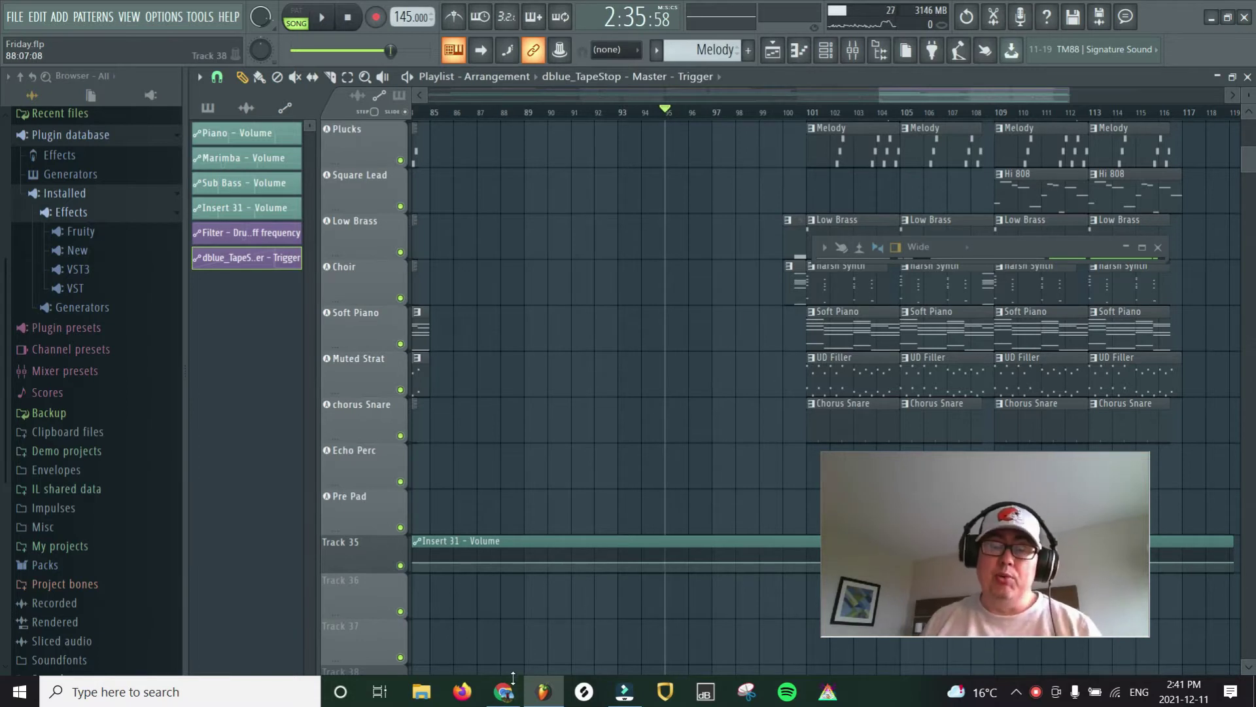
click(495, 696)
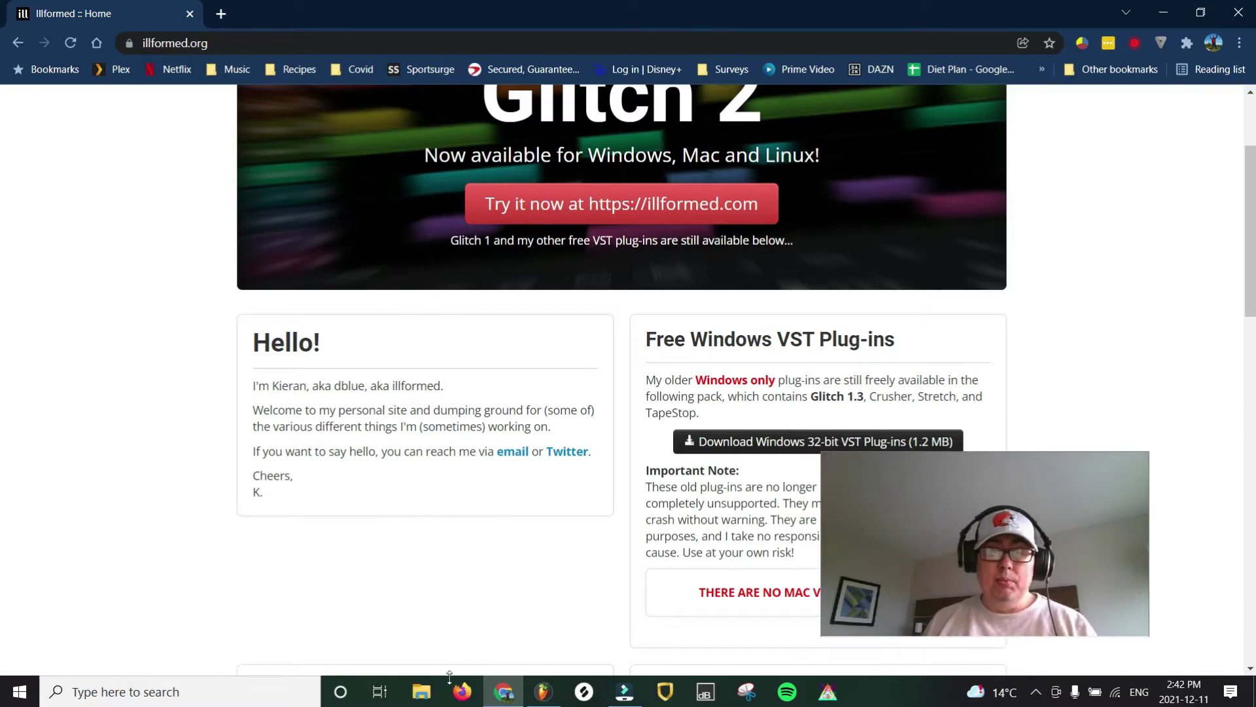
Check C:\Program Files (x86)\VstPlugins for the four dblue plug-in DLLs, then minimize Explorer
click(422, 691)
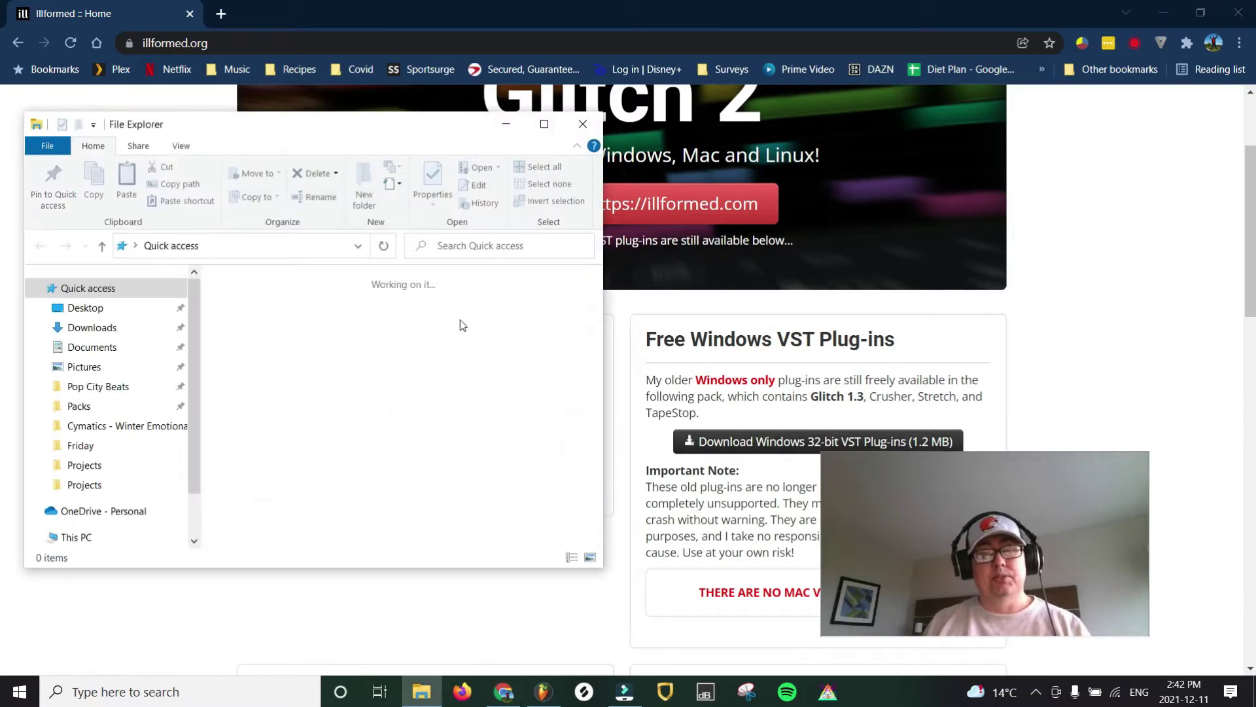
scroll(120, 359, down, 1)
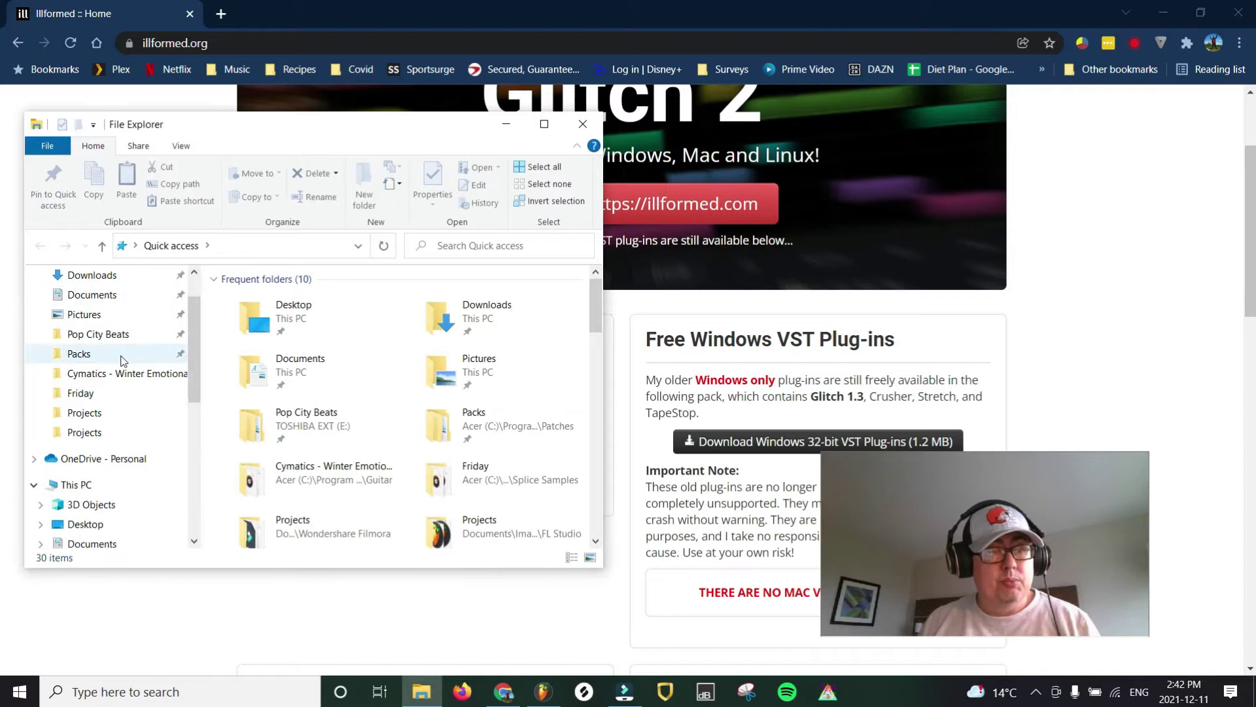
scroll(120, 360, down, 4)
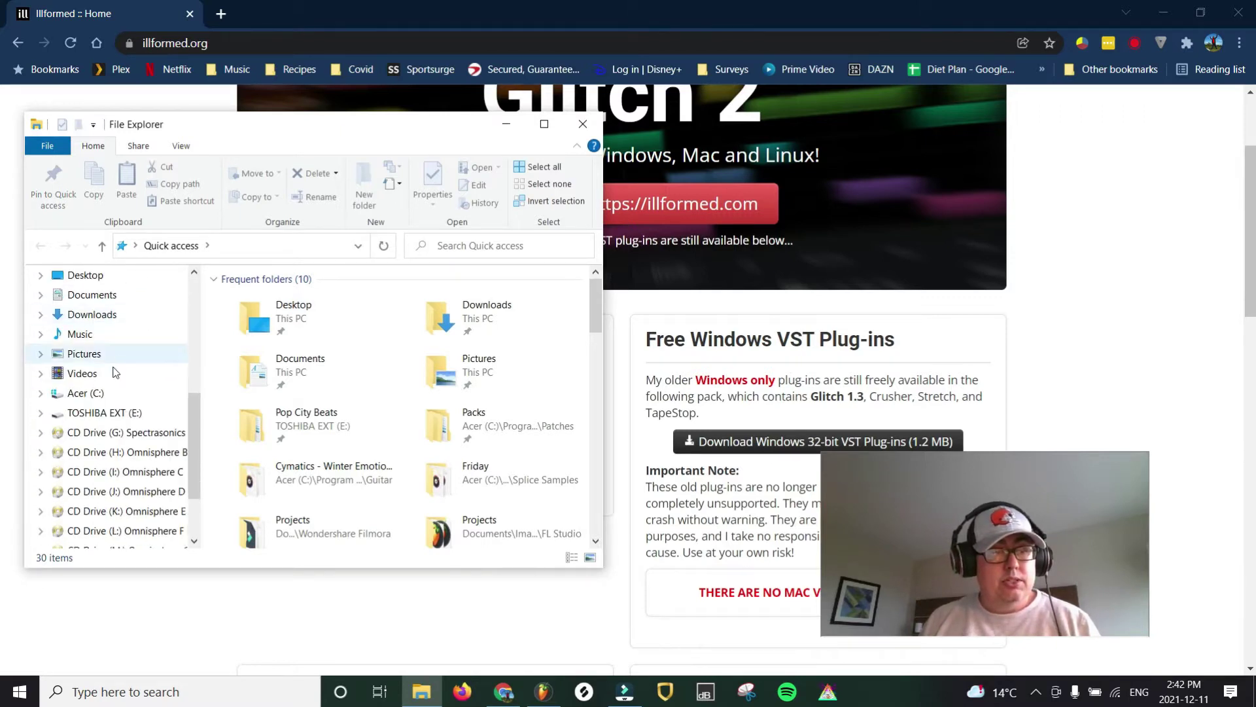
click(94, 394)
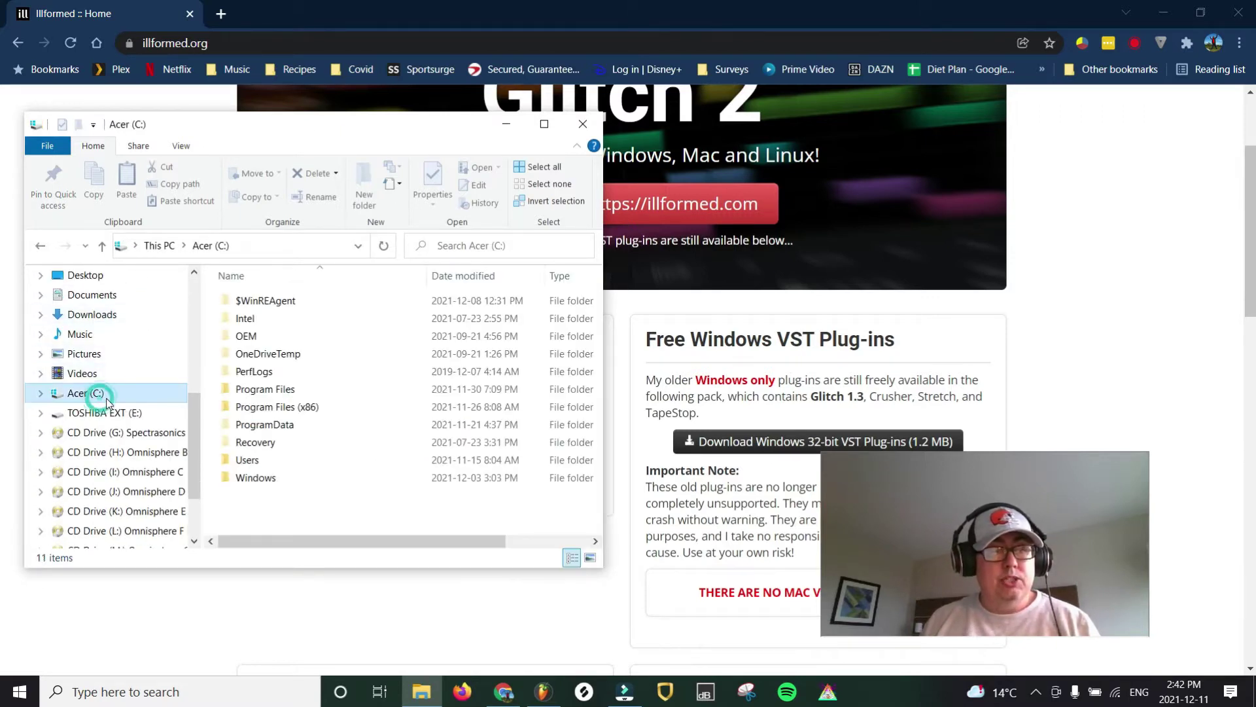
double_click(312, 407)
scroll(312, 414, down, 5)
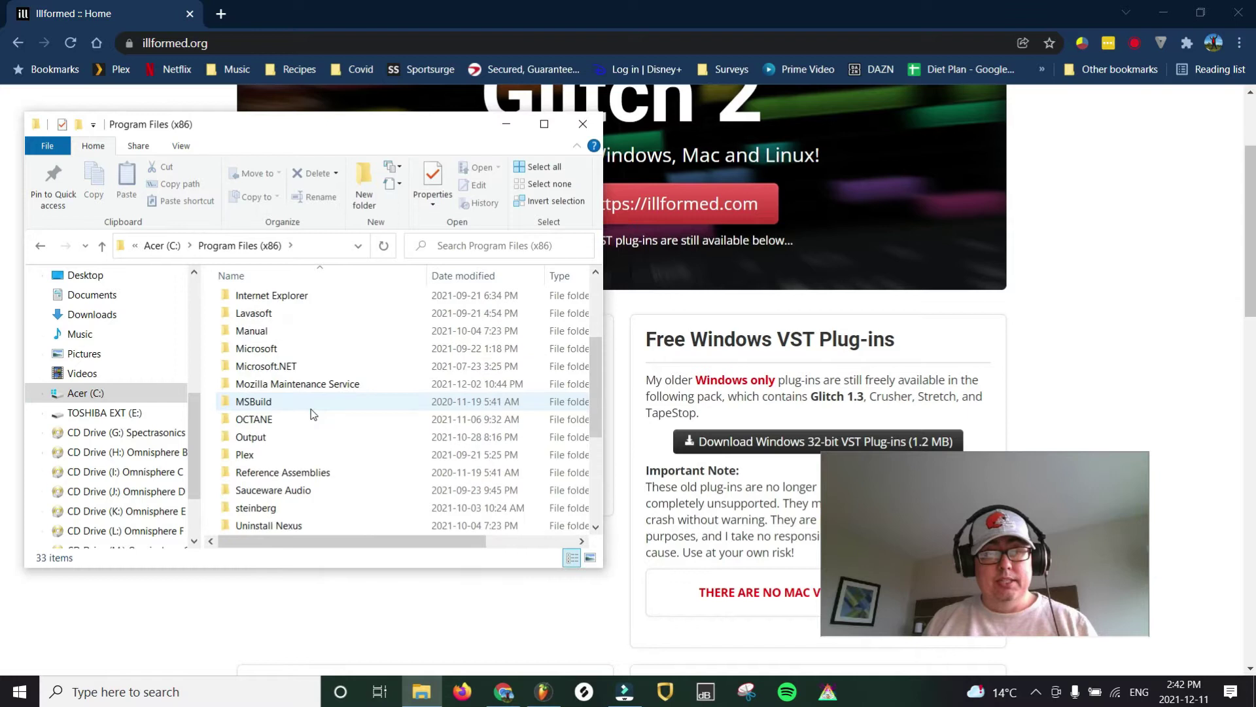
scroll(311, 414, down, 2)
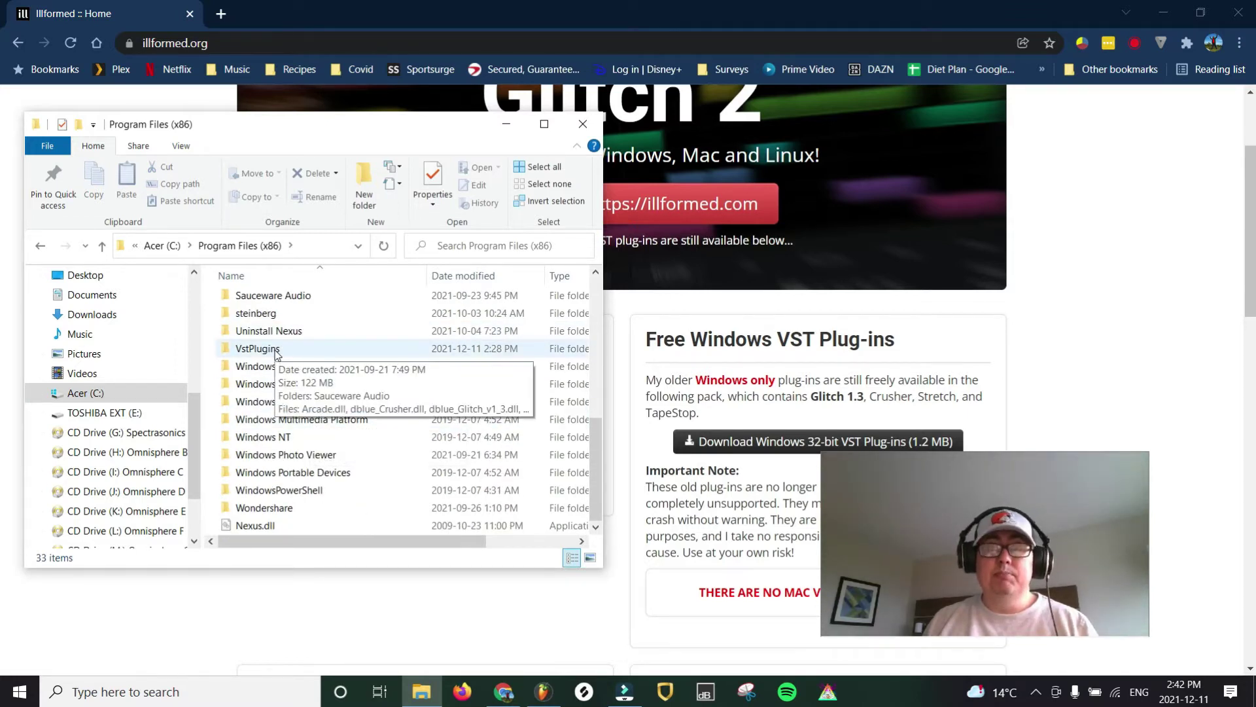
double_click(276, 350)
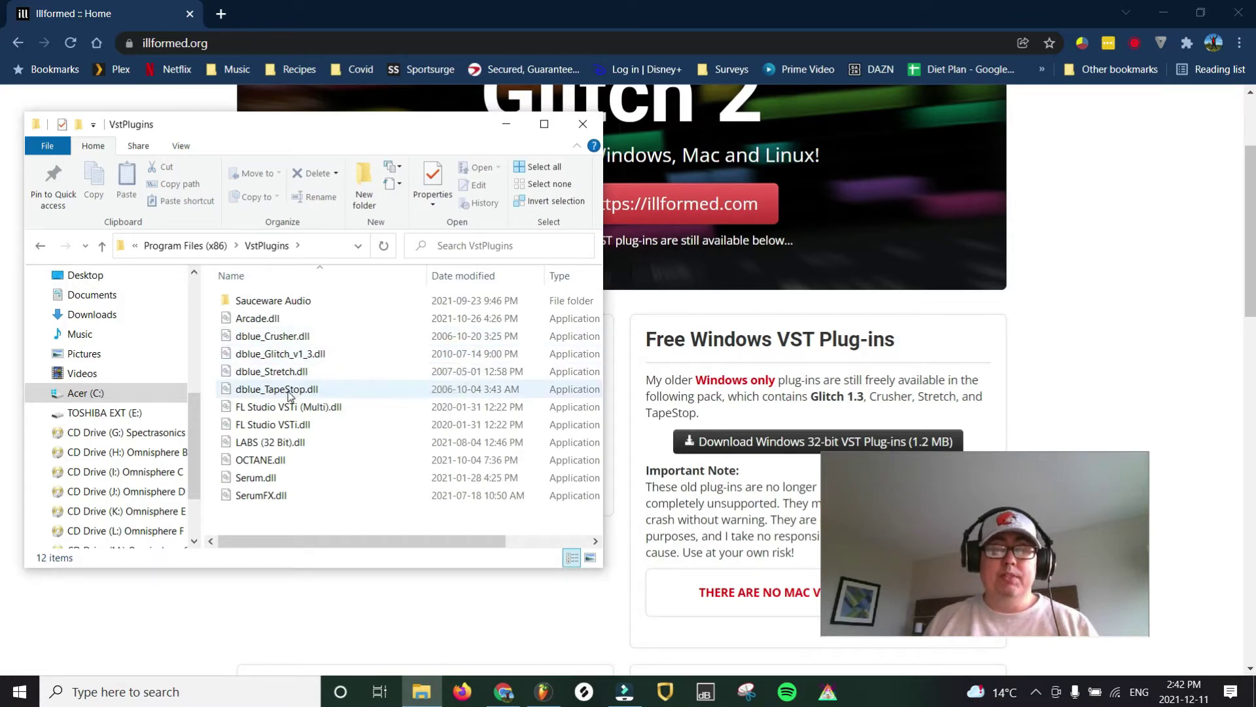
click(506, 129)
Run a fast scan of FL Studio's plug-in list to pick up the dblue plug-ins
click(542, 691)
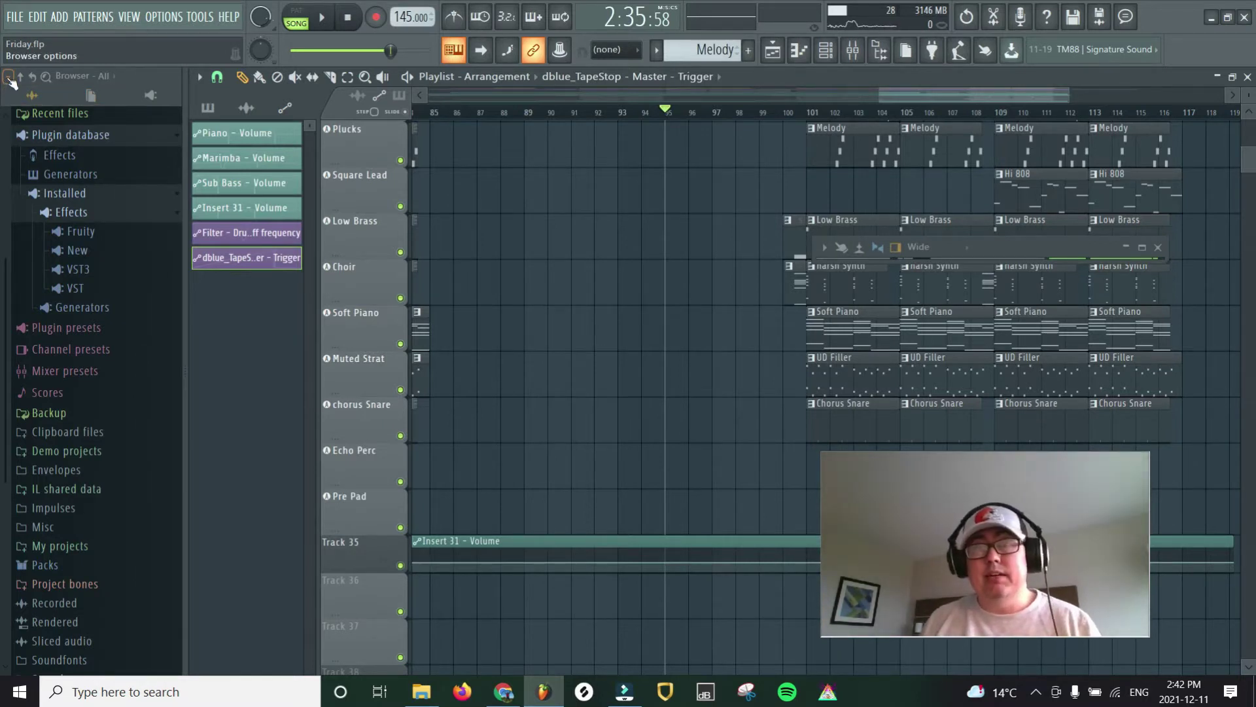
click(9, 77)
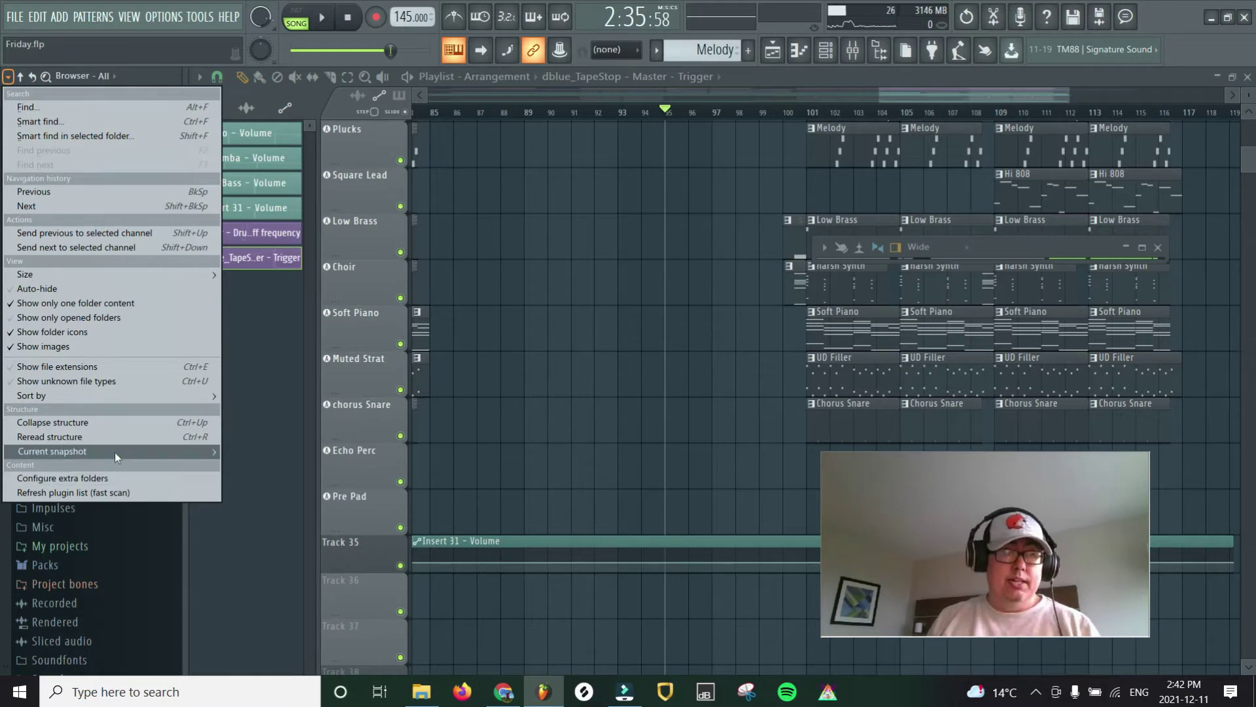
click(139, 492)
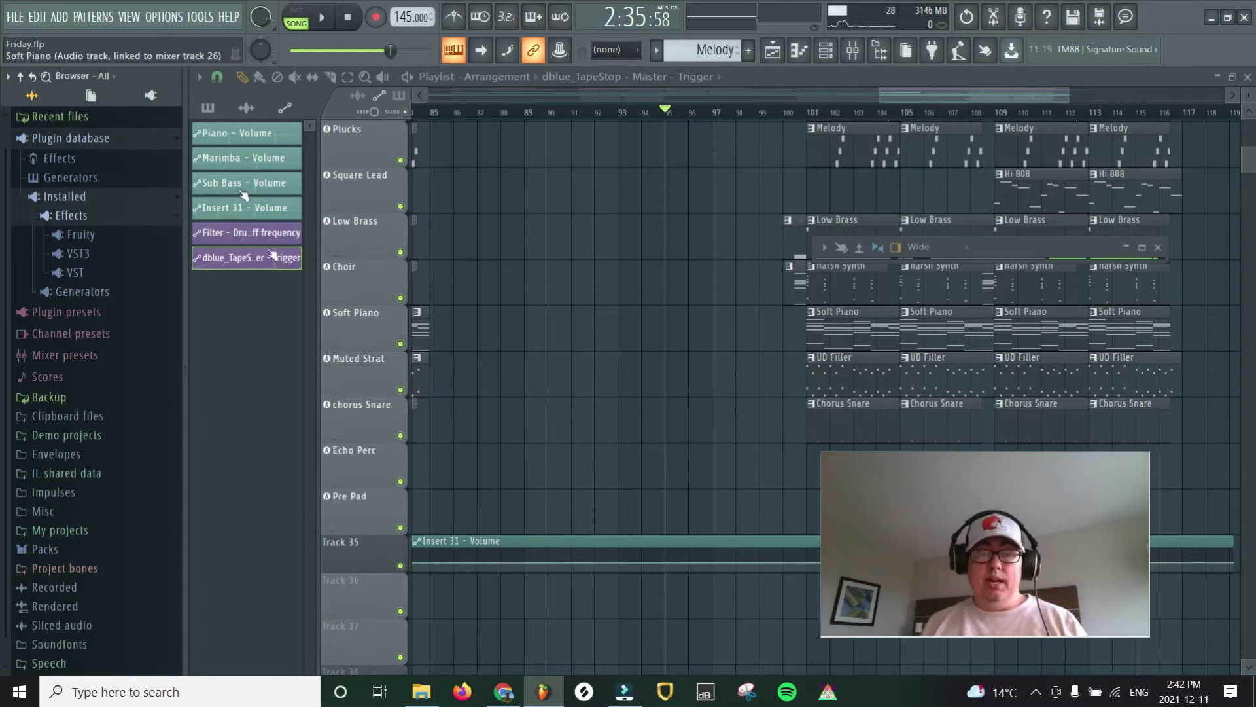
Put dblue_TapeStop in a Master track effect slot via More plugins, then minimize the mixer
click(1141, 247)
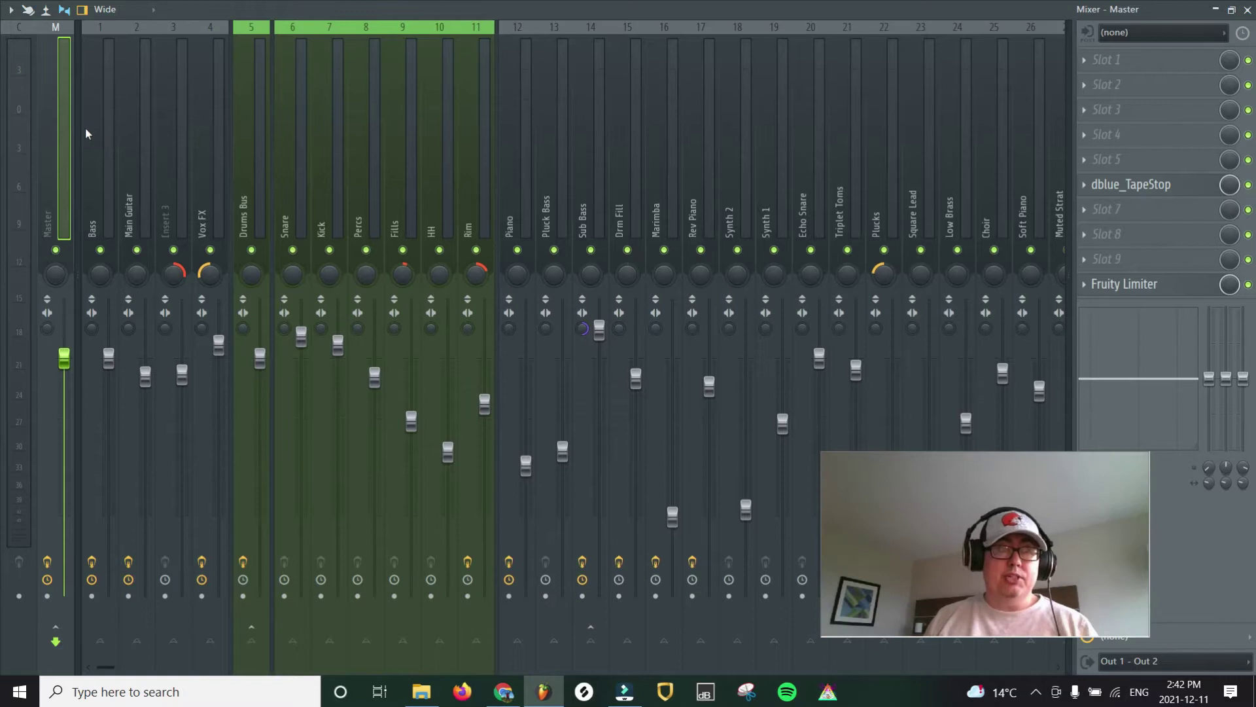
click(1090, 191)
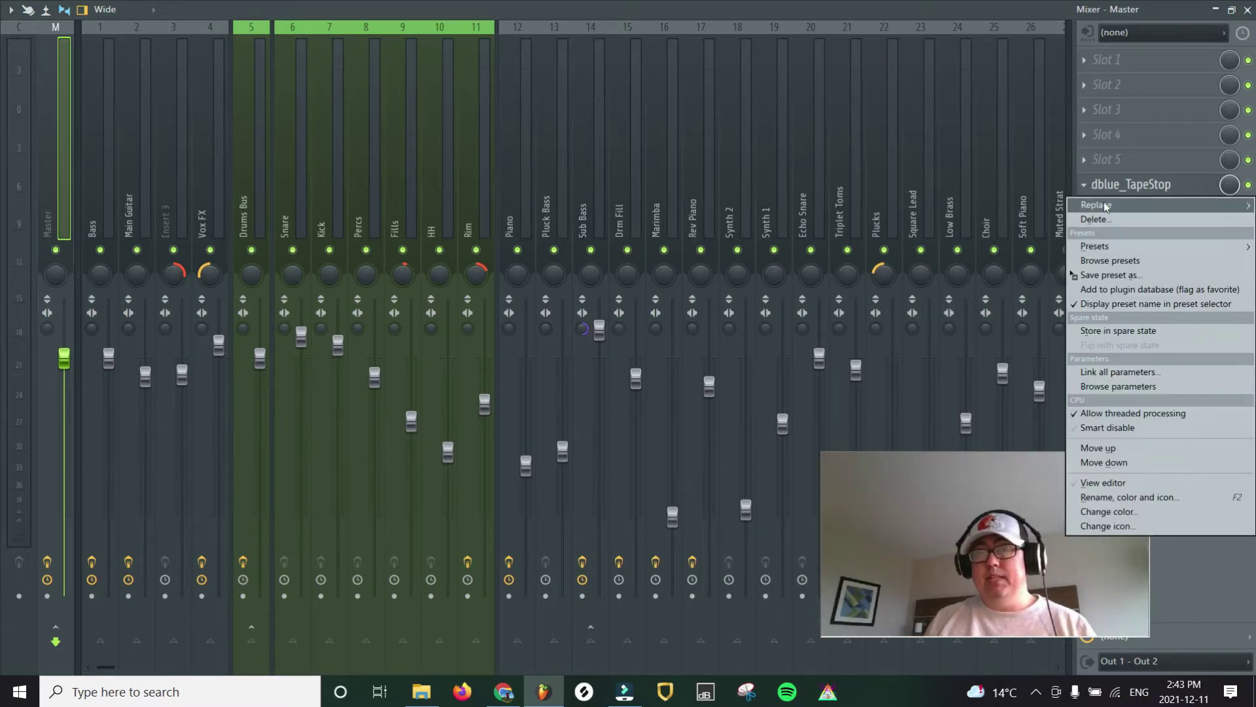
mouse_move(1105, 207)
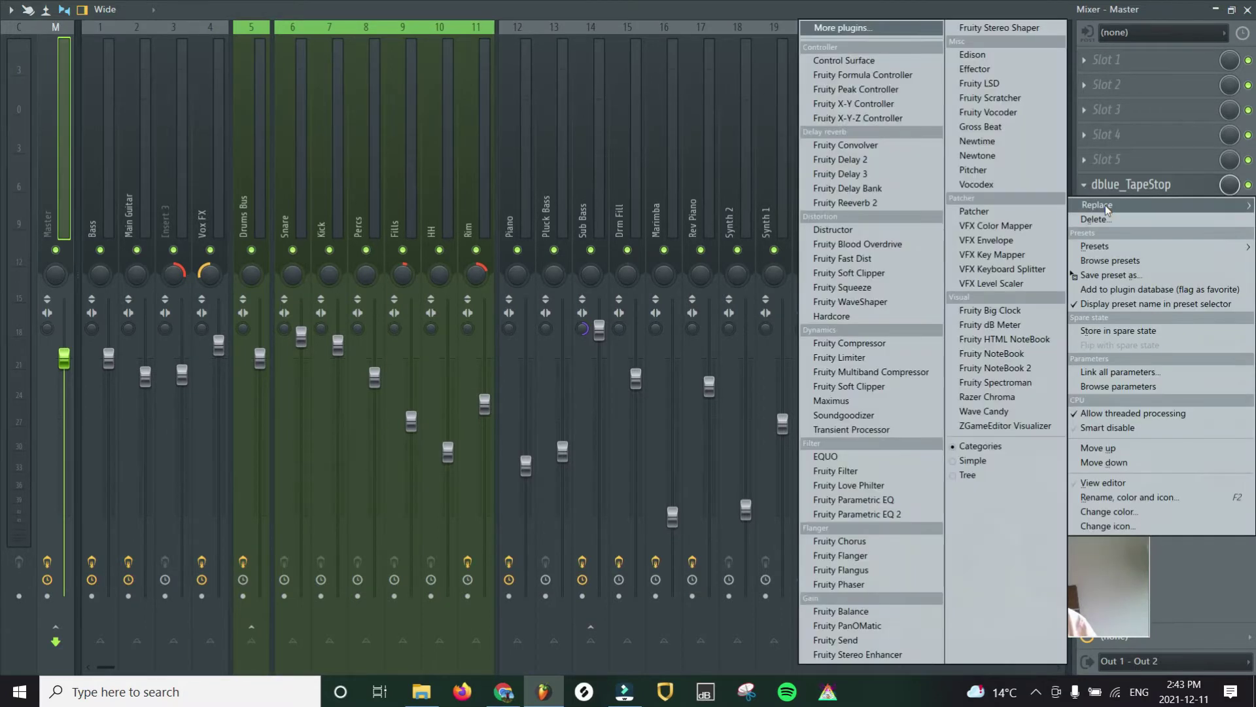
click(879, 33)
scroll(589, 364, down, 15)
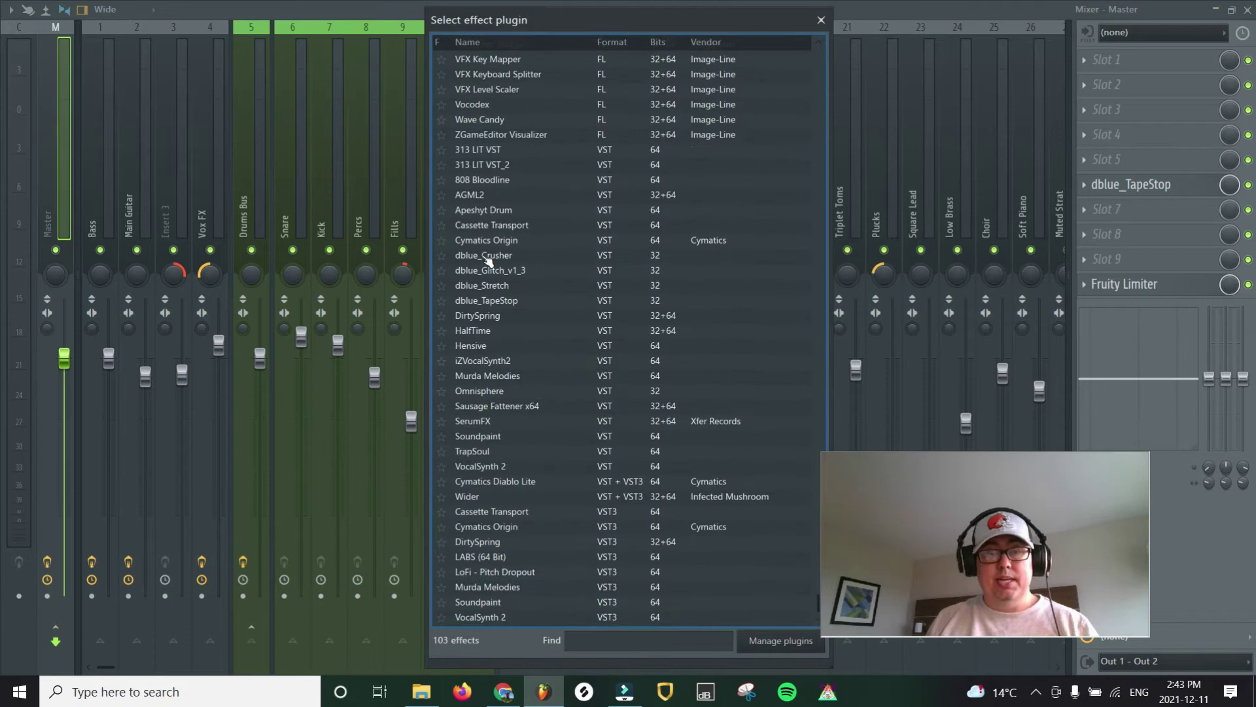
double_click(533, 304)
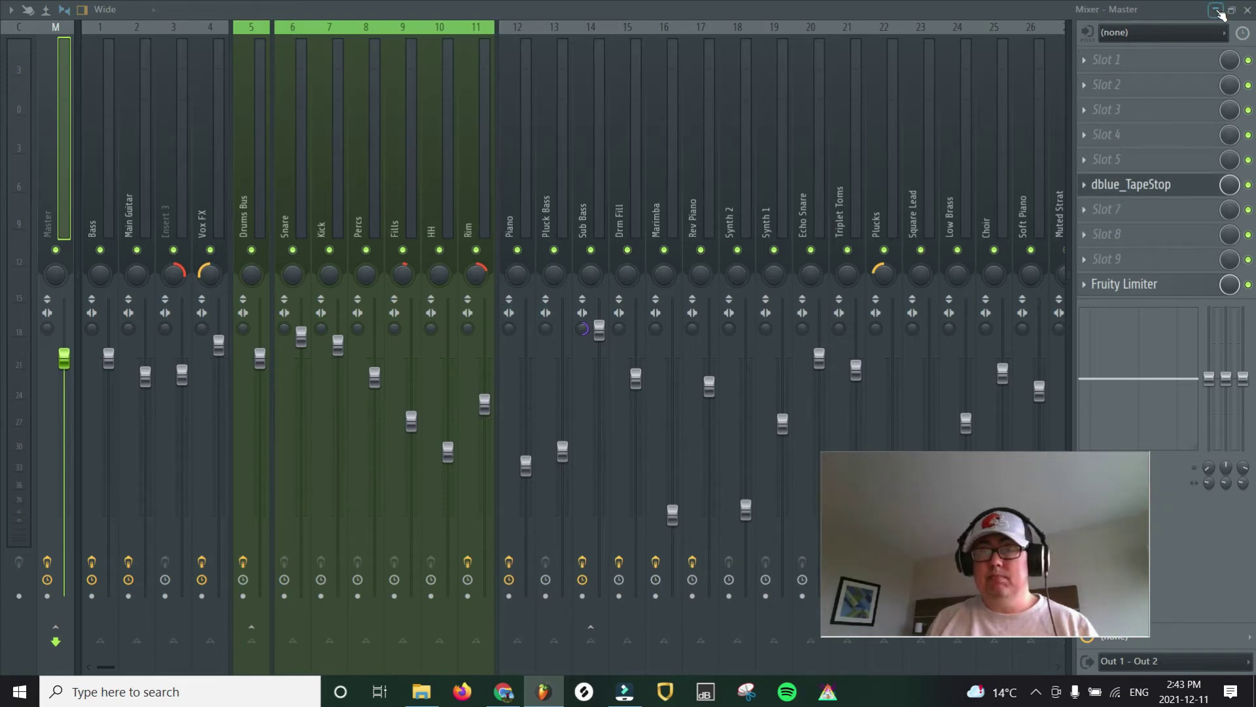
click(1217, 10)
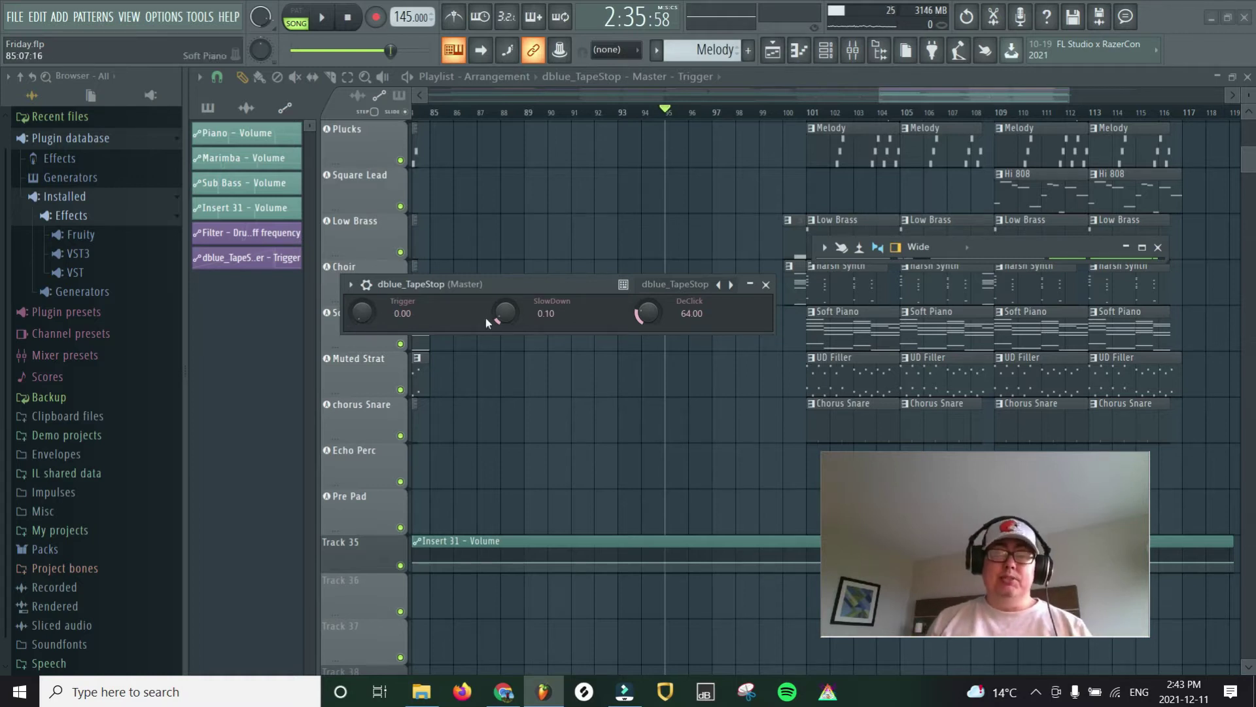
Create an automation clip for dblue_TapeStop's Trigger and scroll the playlist to the pre-chorus bars
right_click(363, 316)
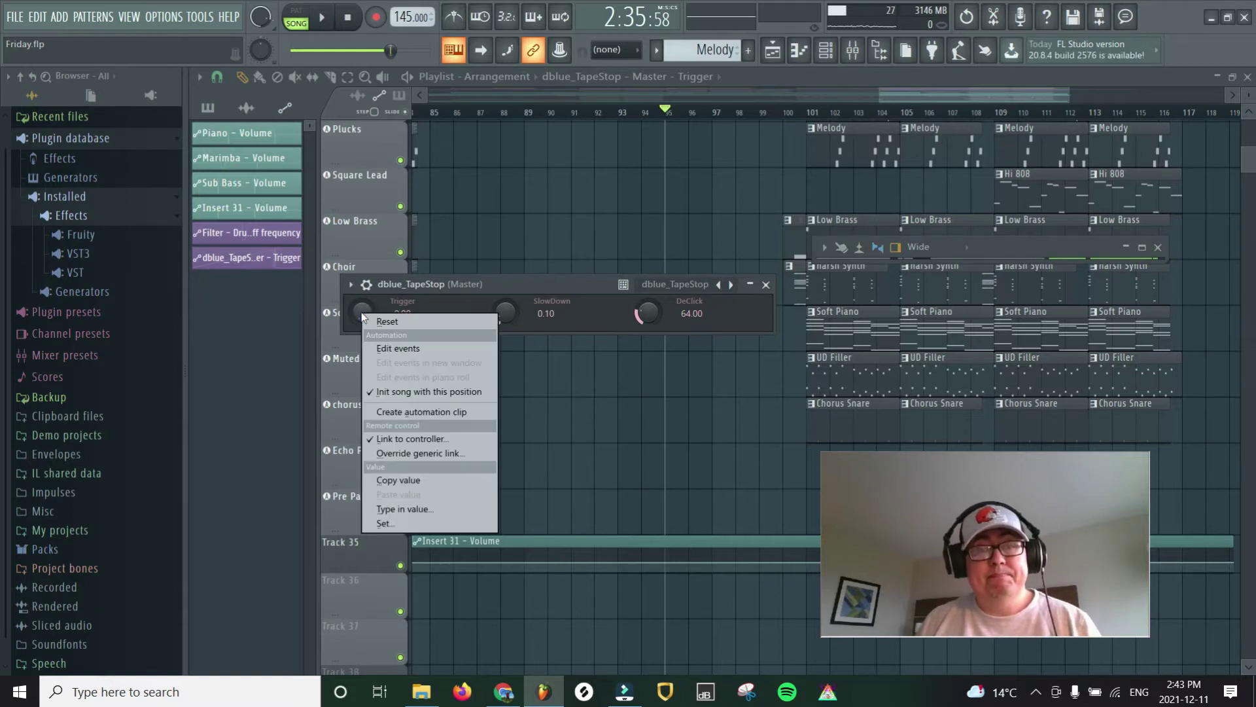
click(438, 415)
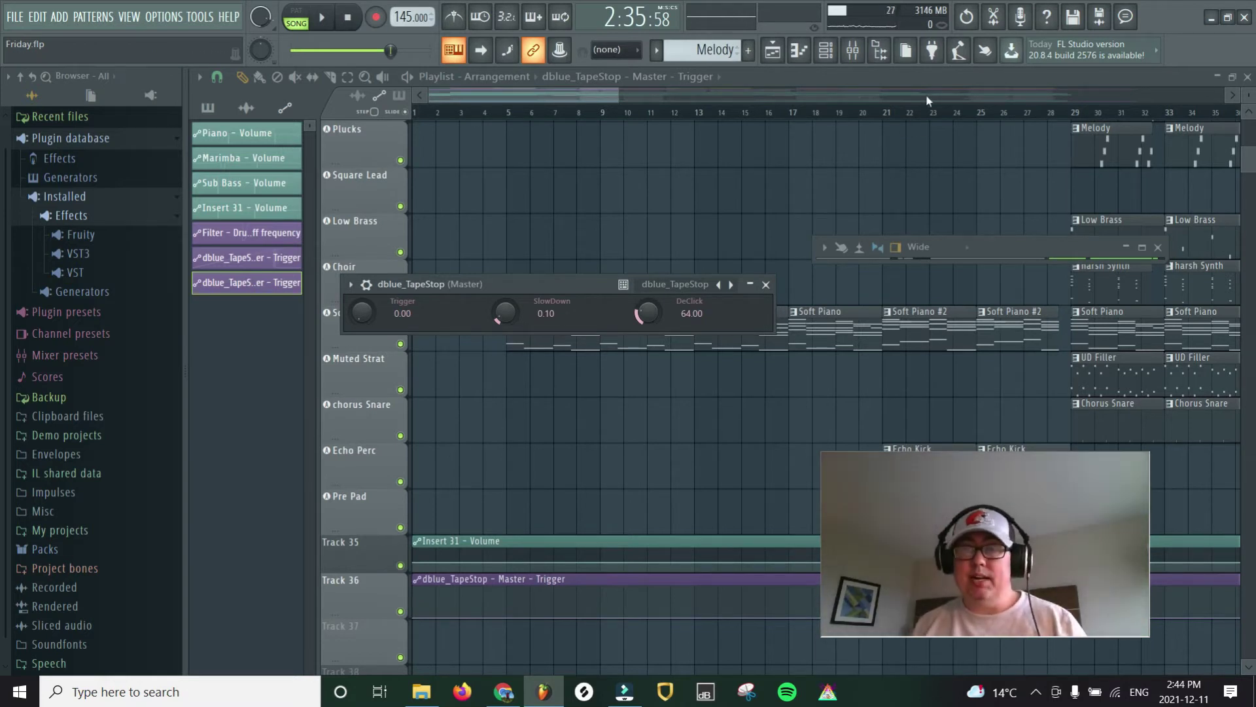
key(space)
drag(595, 98, 1104, 85)
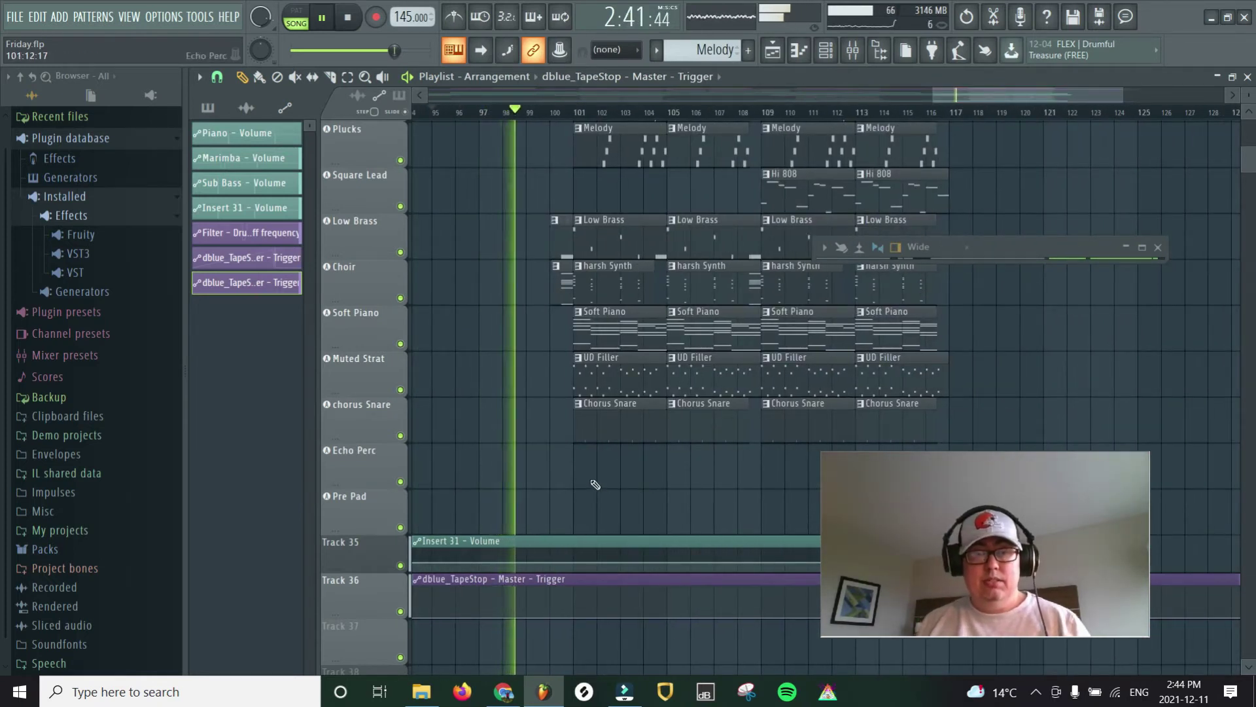
key(space)
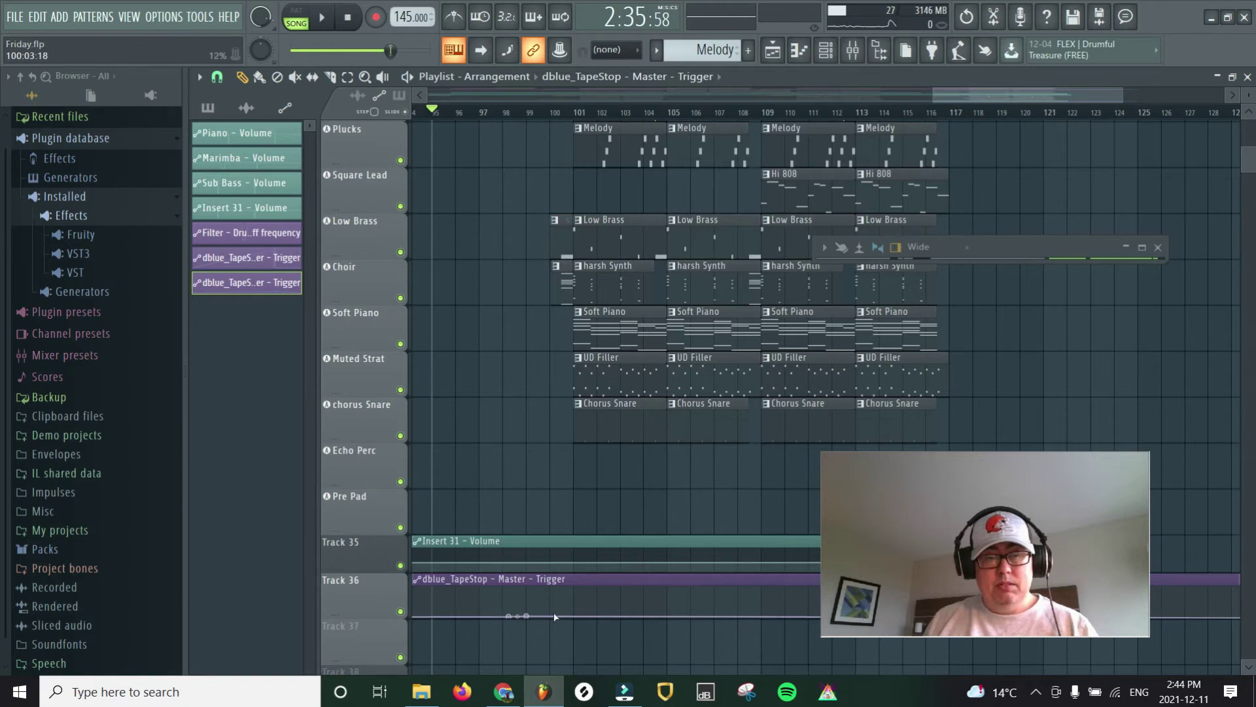
Add a Trigger automation point raised to 100% at the start of bar 99 (99:01)
right_click(532, 615)
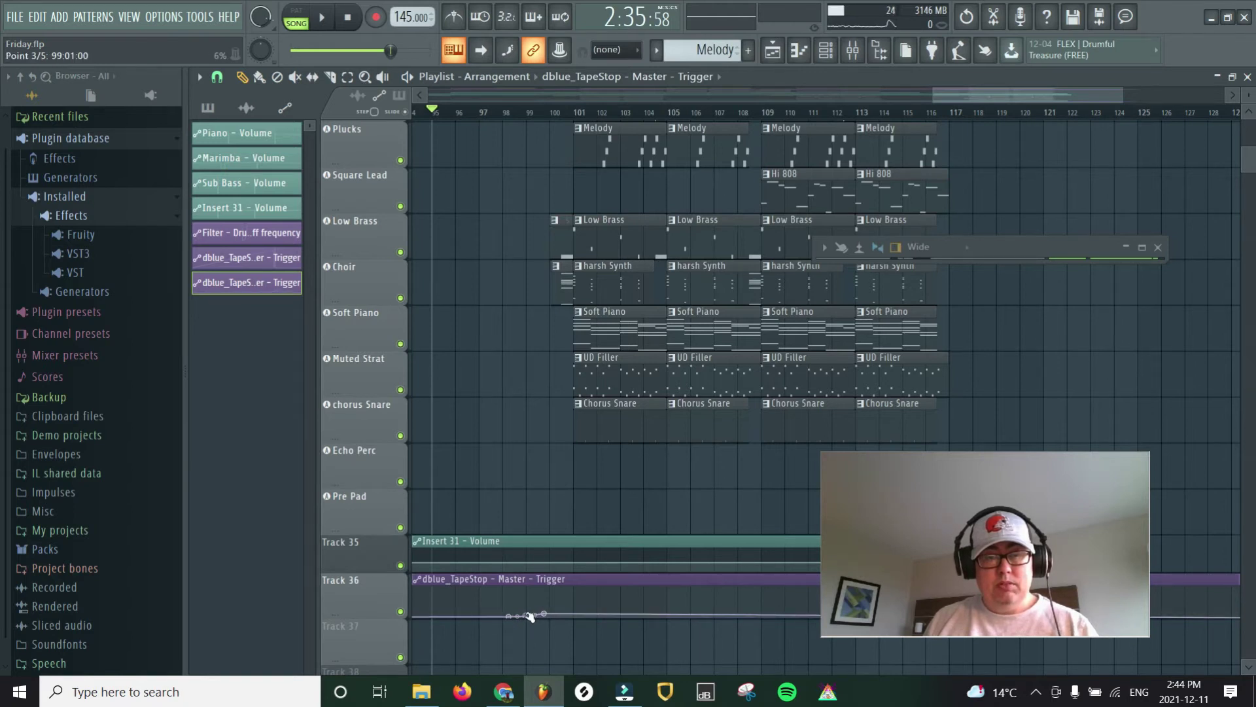
drag(531, 613, 537, 579)
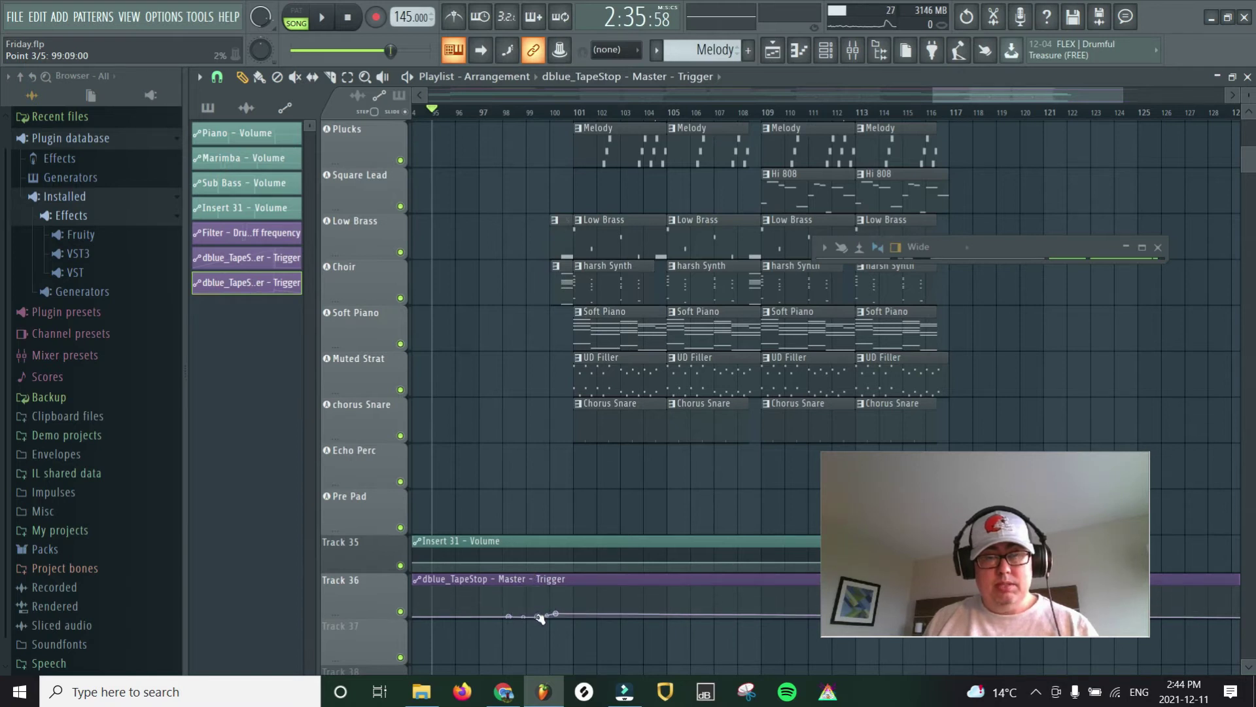
drag(540, 611, 530, 591)
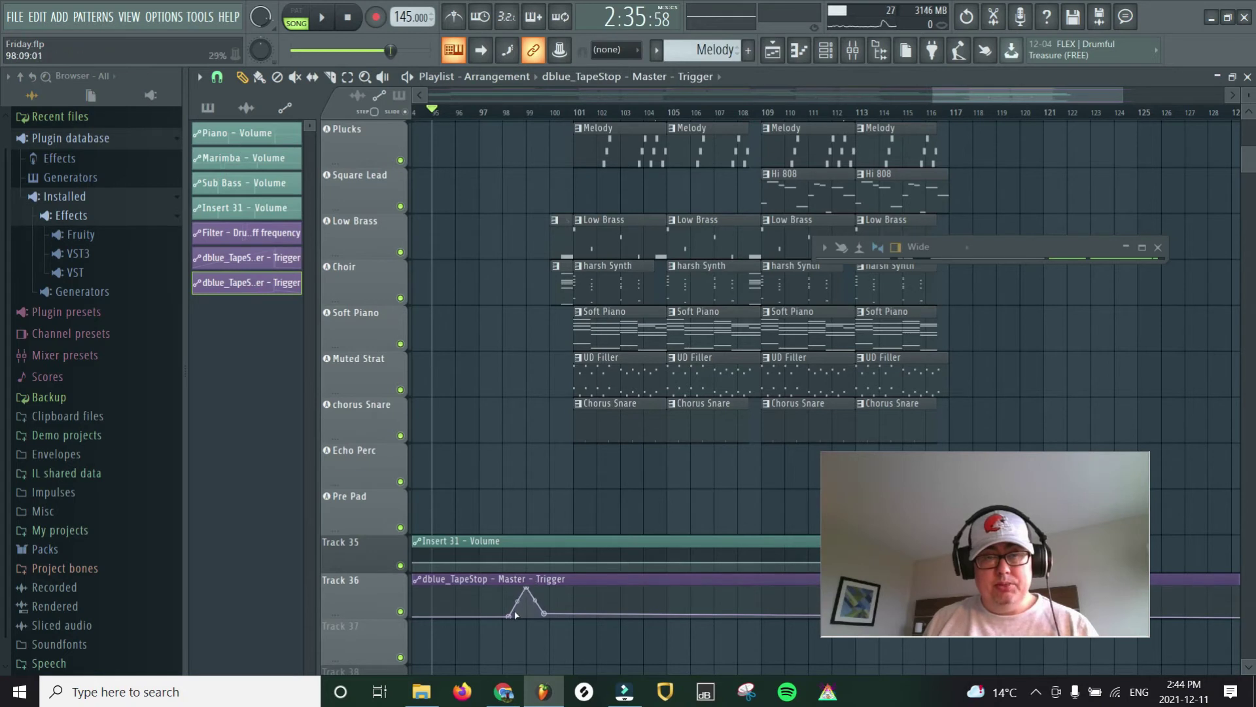
drag(515, 617, 522, 619)
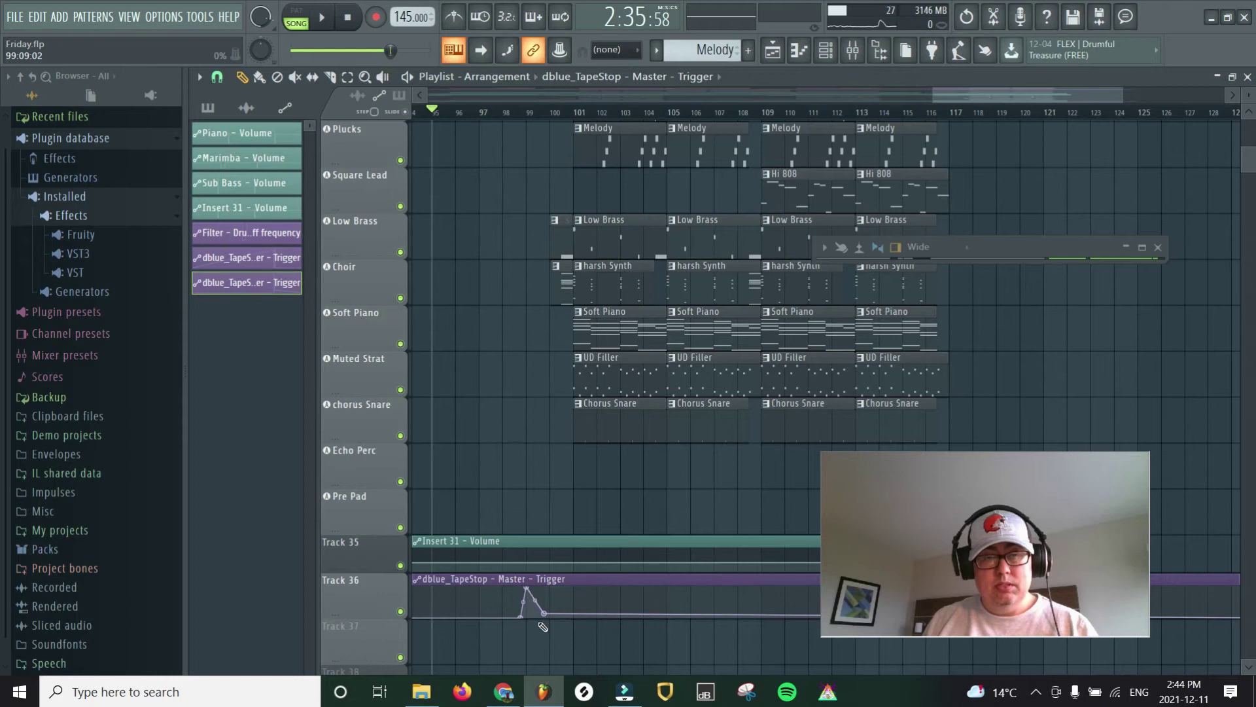
drag(524, 619, 530, 618)
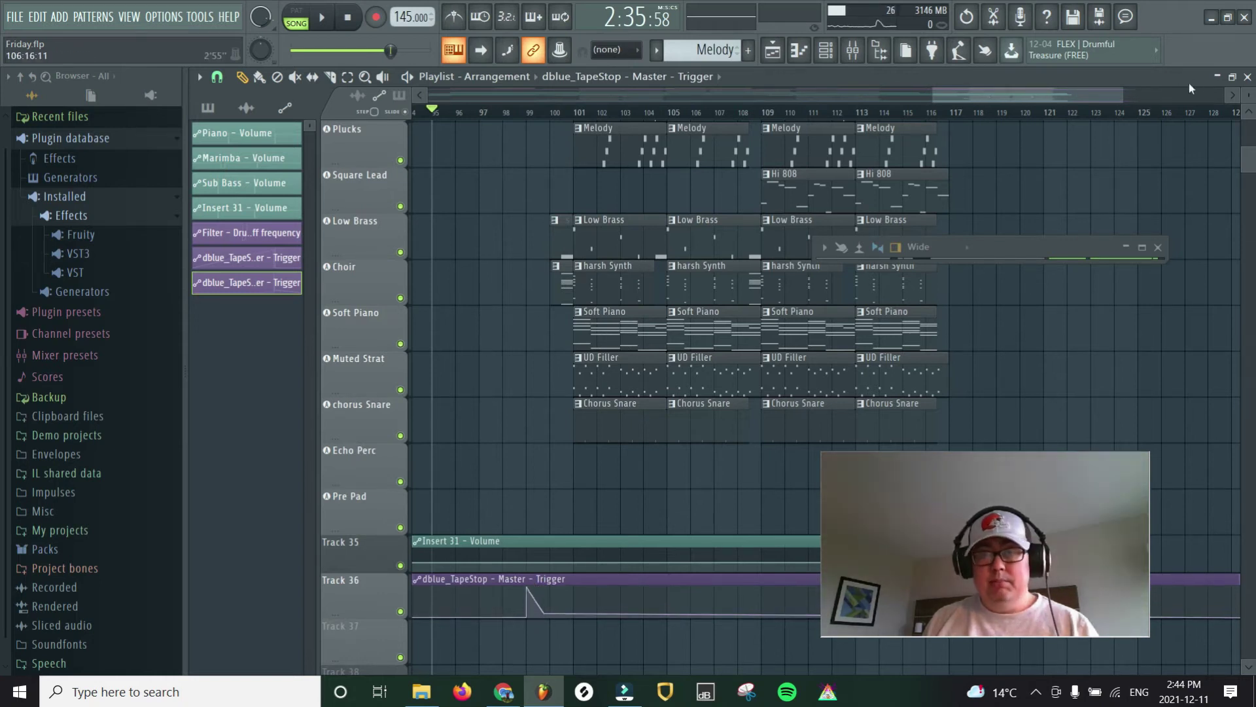
Keep the Trigger high, then drop it to 0% midway through bar 100 (100:09)
drag(1117, 93, 999, 92)
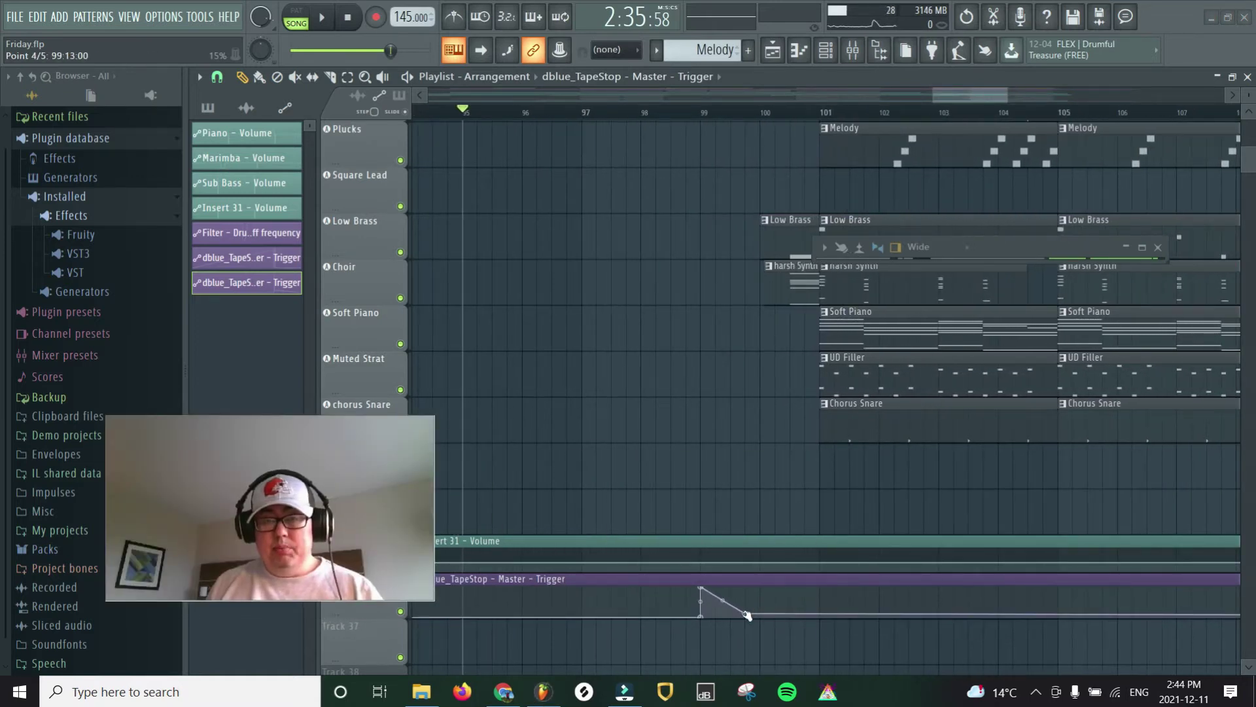
drag(748, 615, 774, 589)
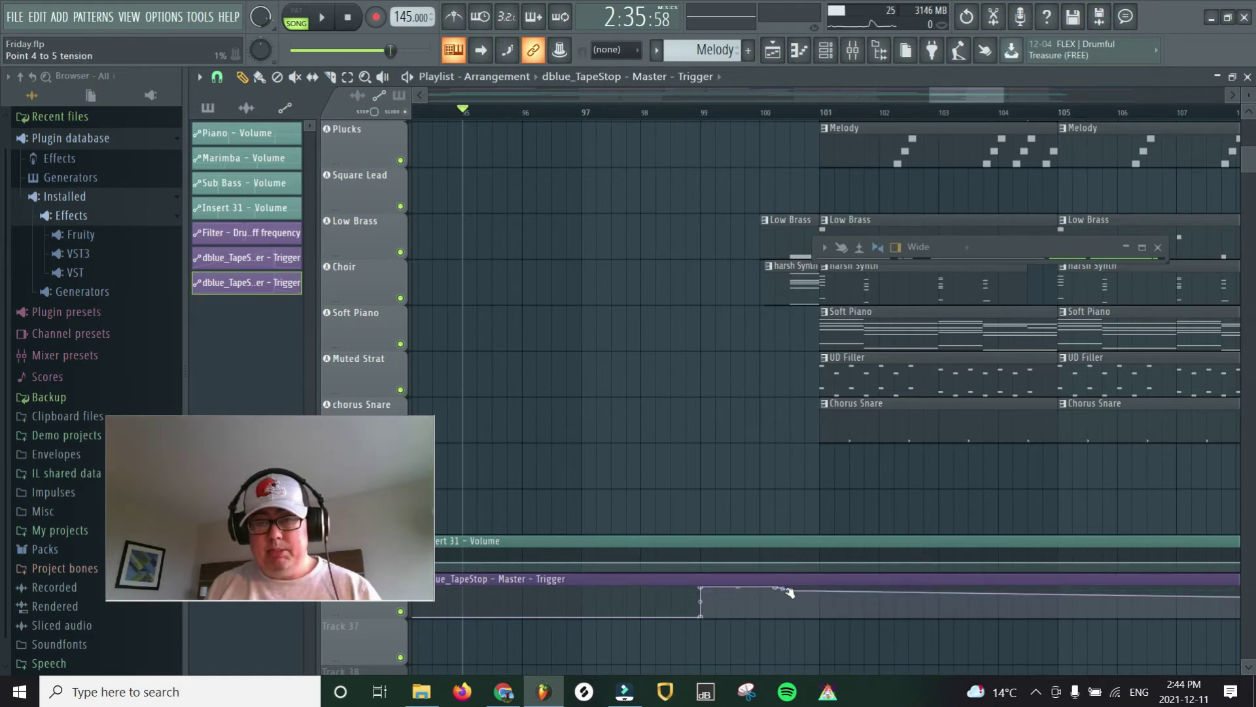
right_click(783, 588)
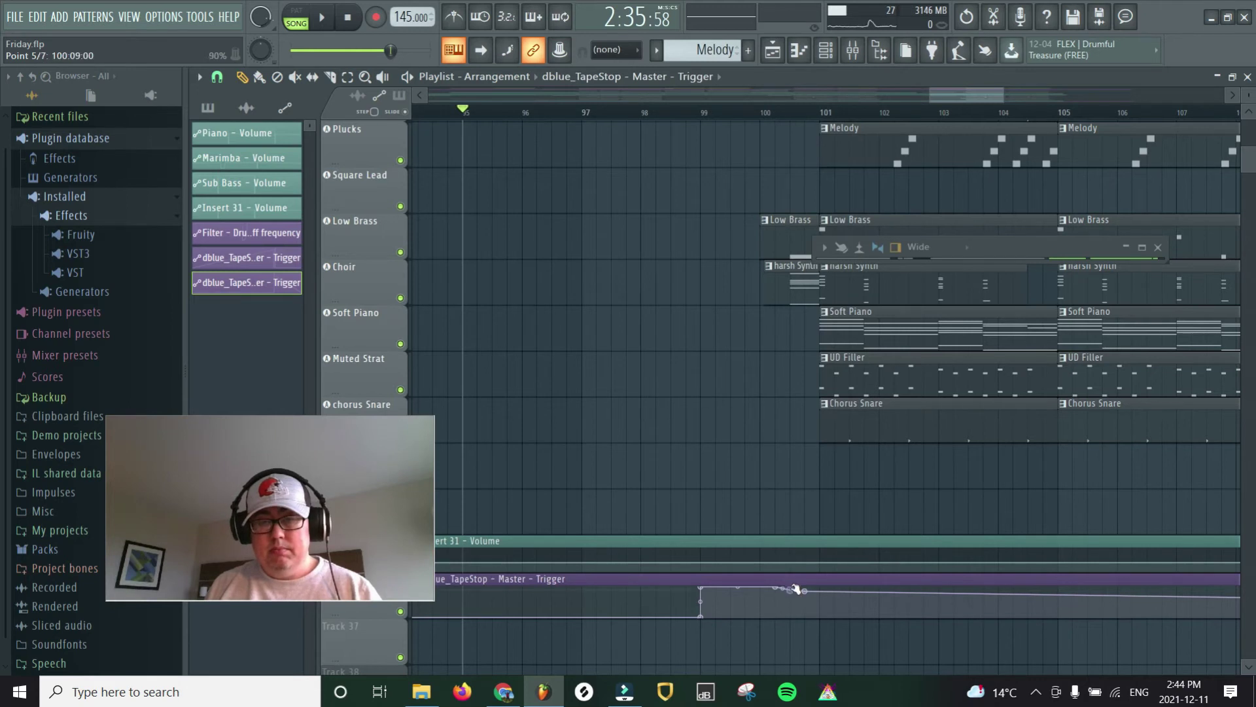
drag(810, 593, 792, 621)
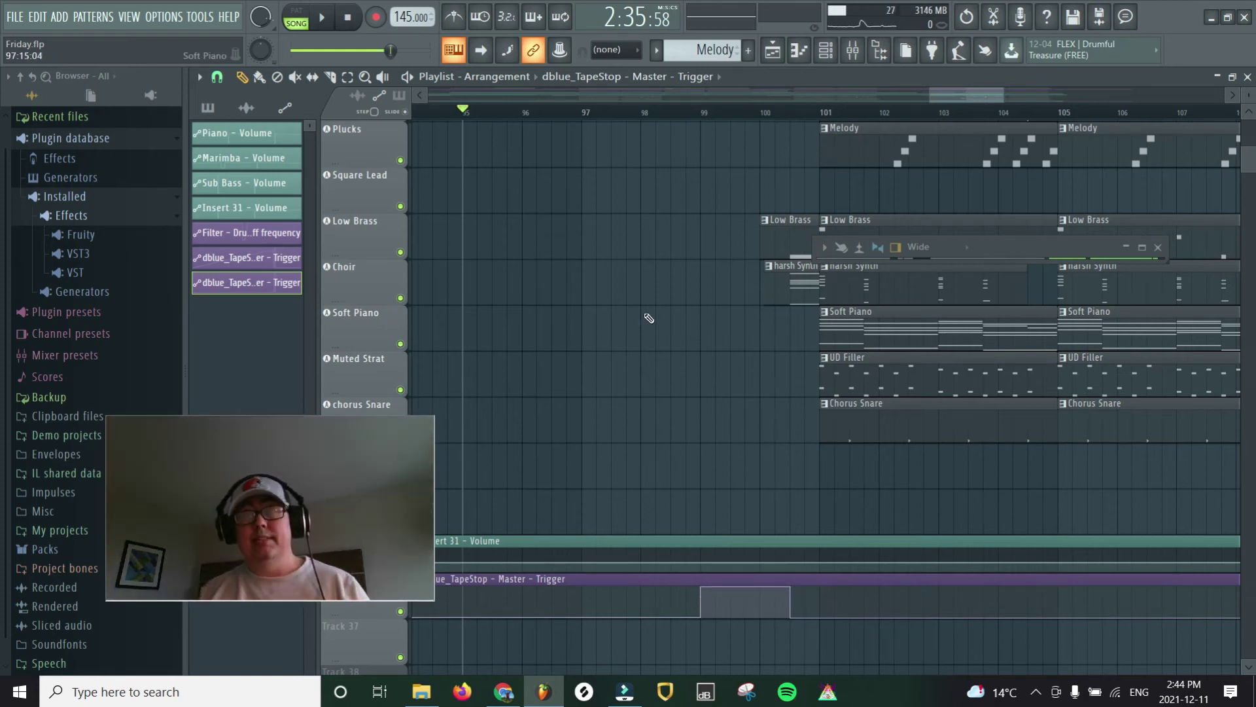
key(space)
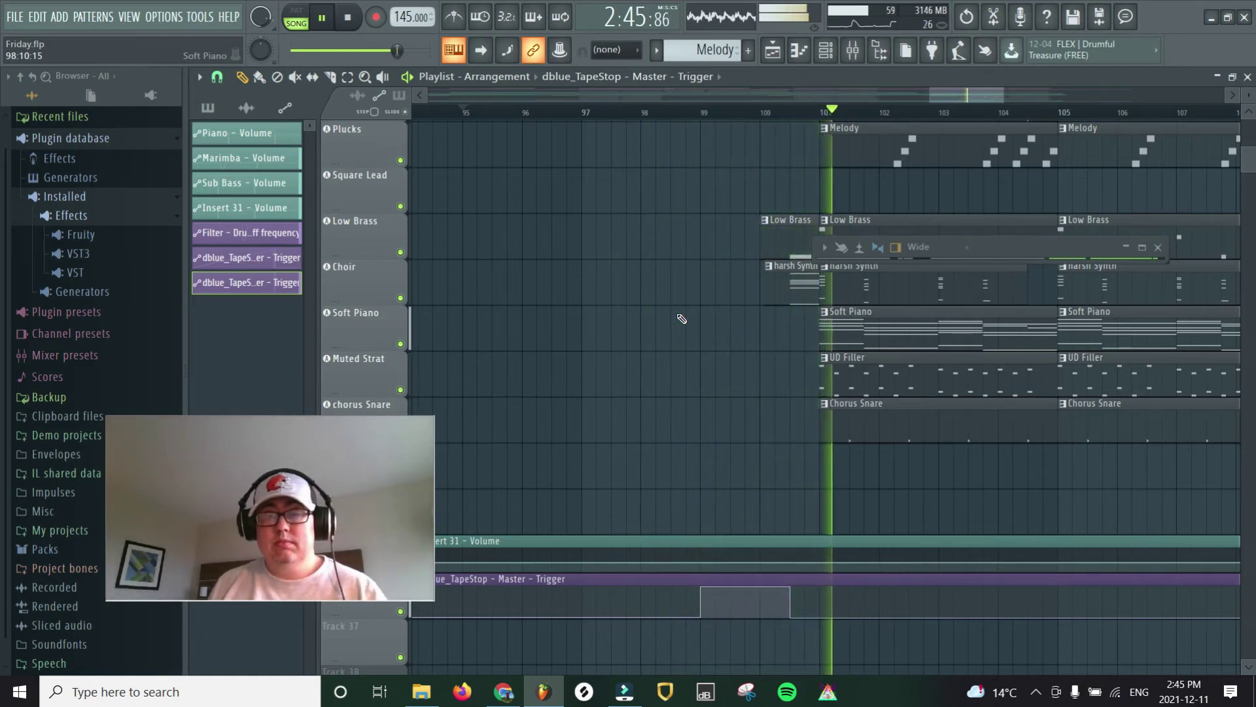
key(space)
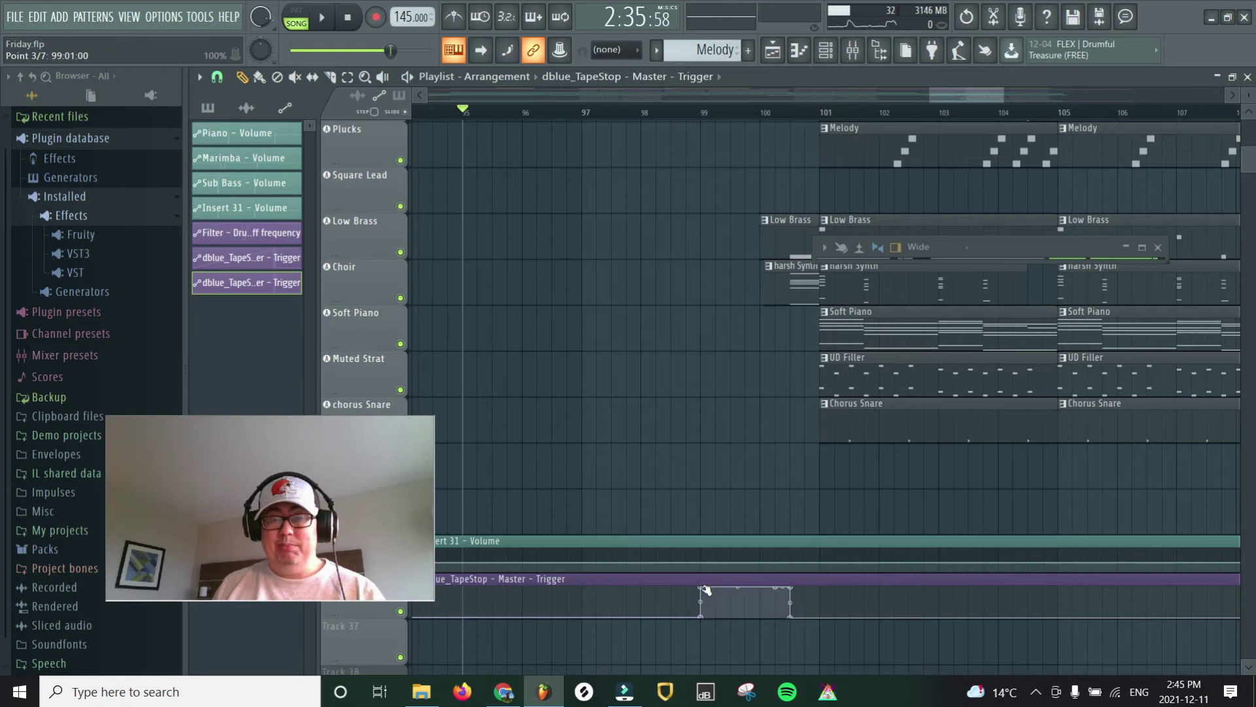
Move the Trigger rise to about 99:09 and add points so it falls to zero at 100:09
drag(703, 587, 735, 587)
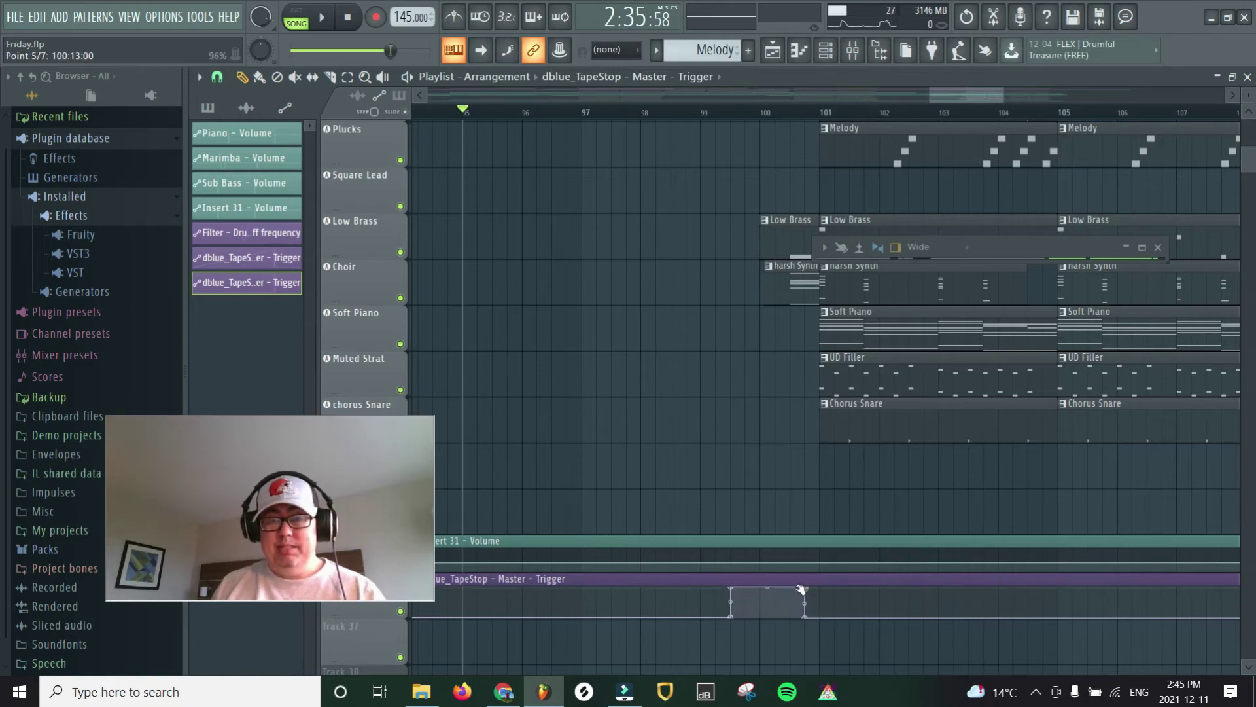
right_click(776, 587)
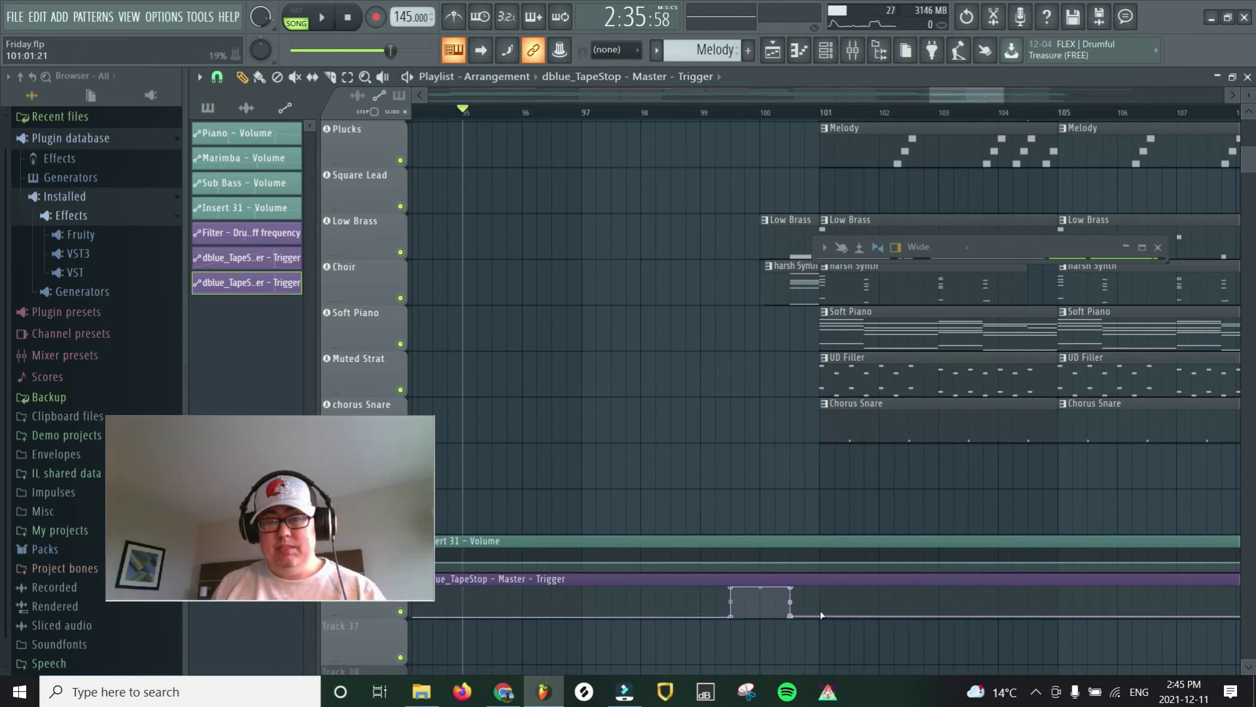
right_click(811, 615)
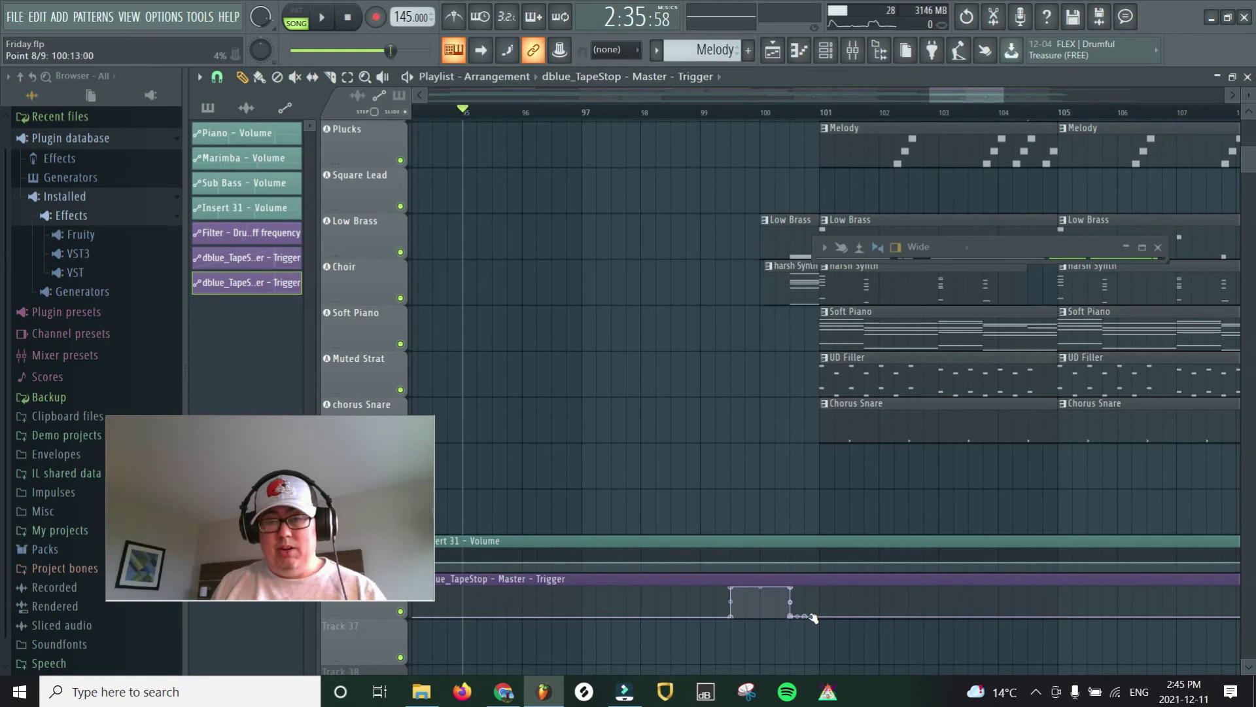
drag(808, 617, 802, 622)
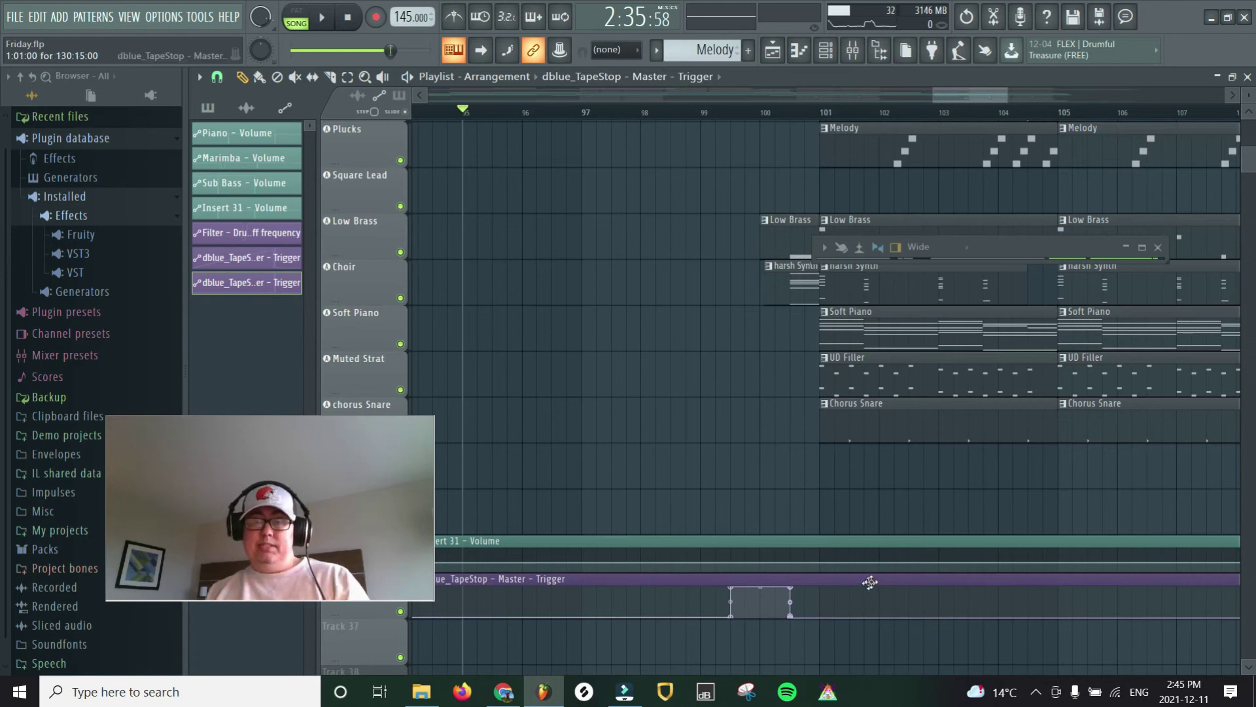
key(space)
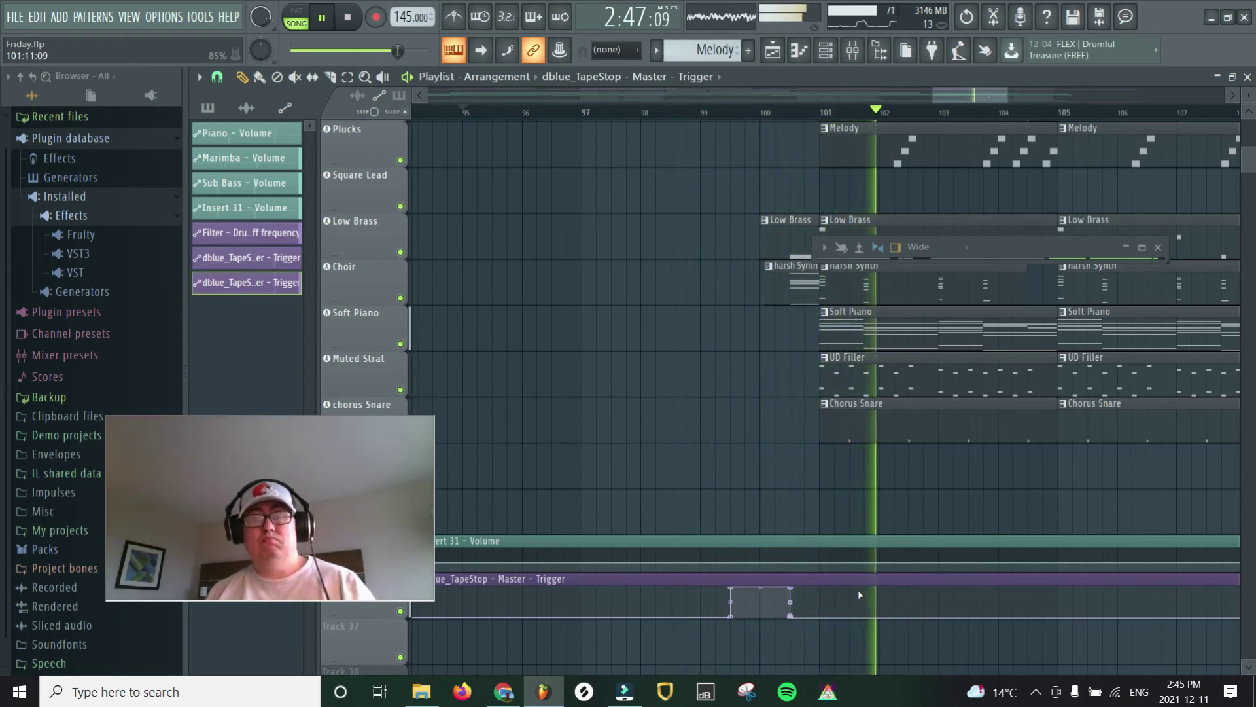
key(space)
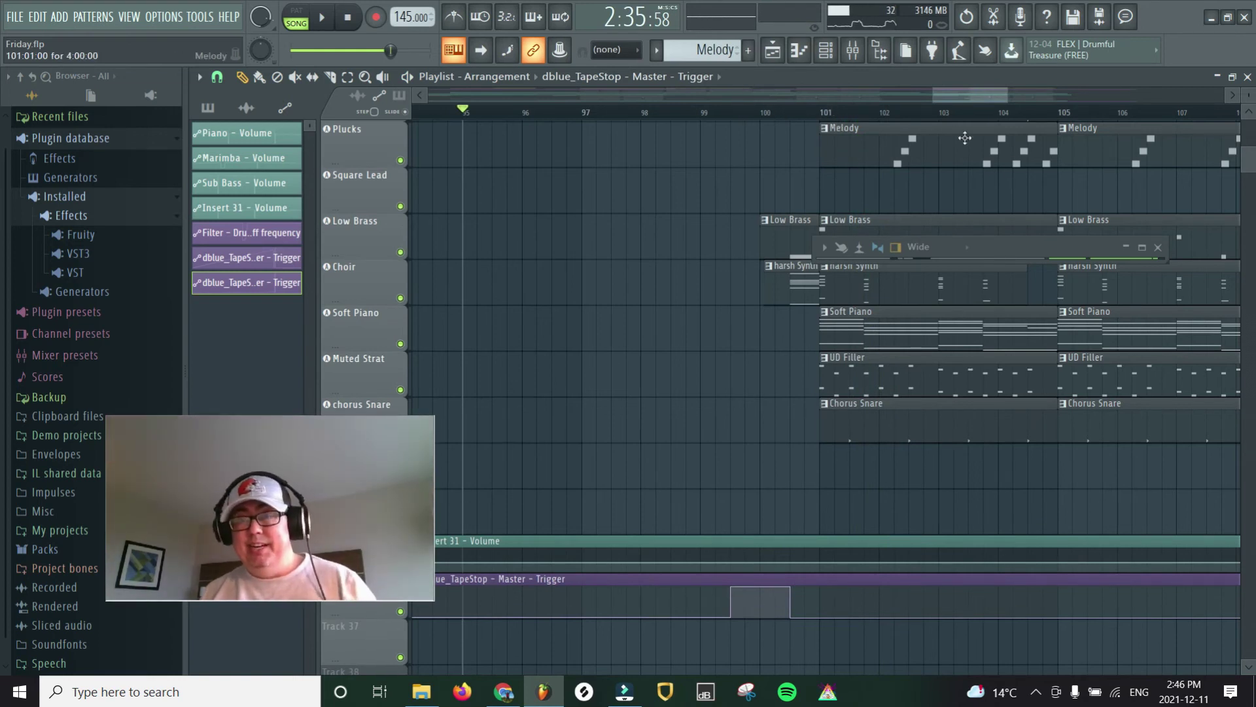
Reopen dblue_TapeStop from the Master insert, then play the song to hear the tape stop
click(1141, 247)
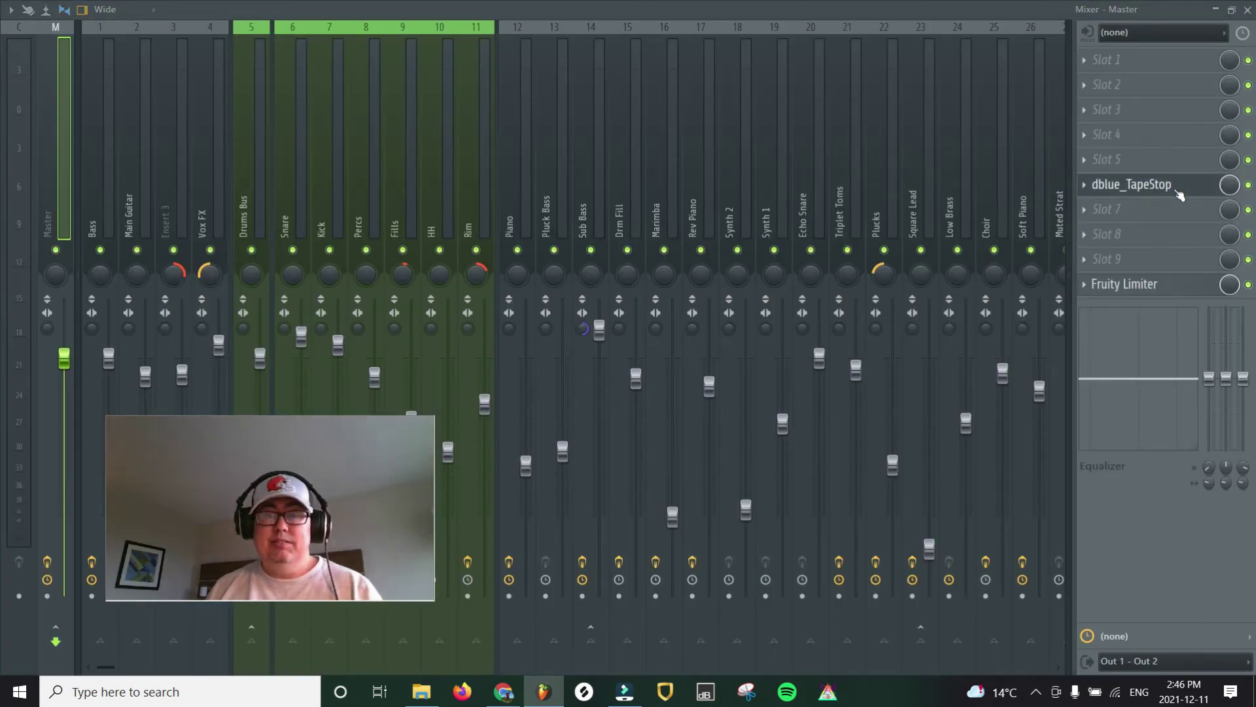
click(1232, 9)
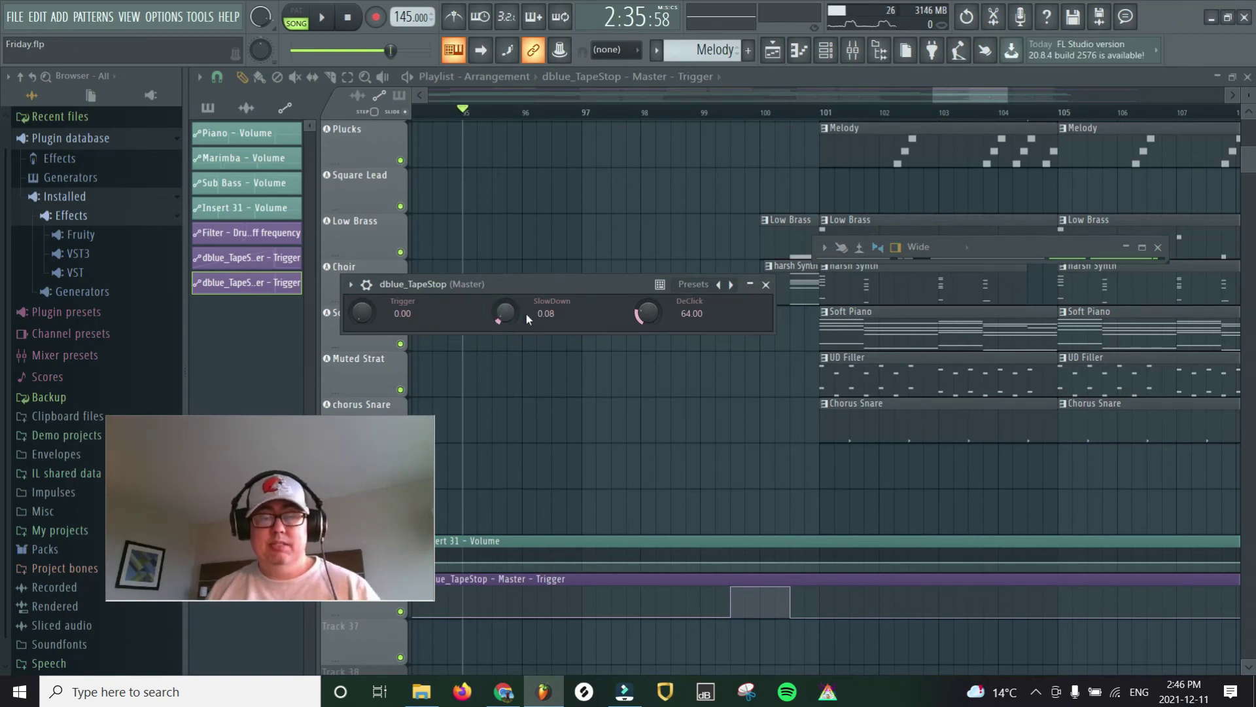
key(space)
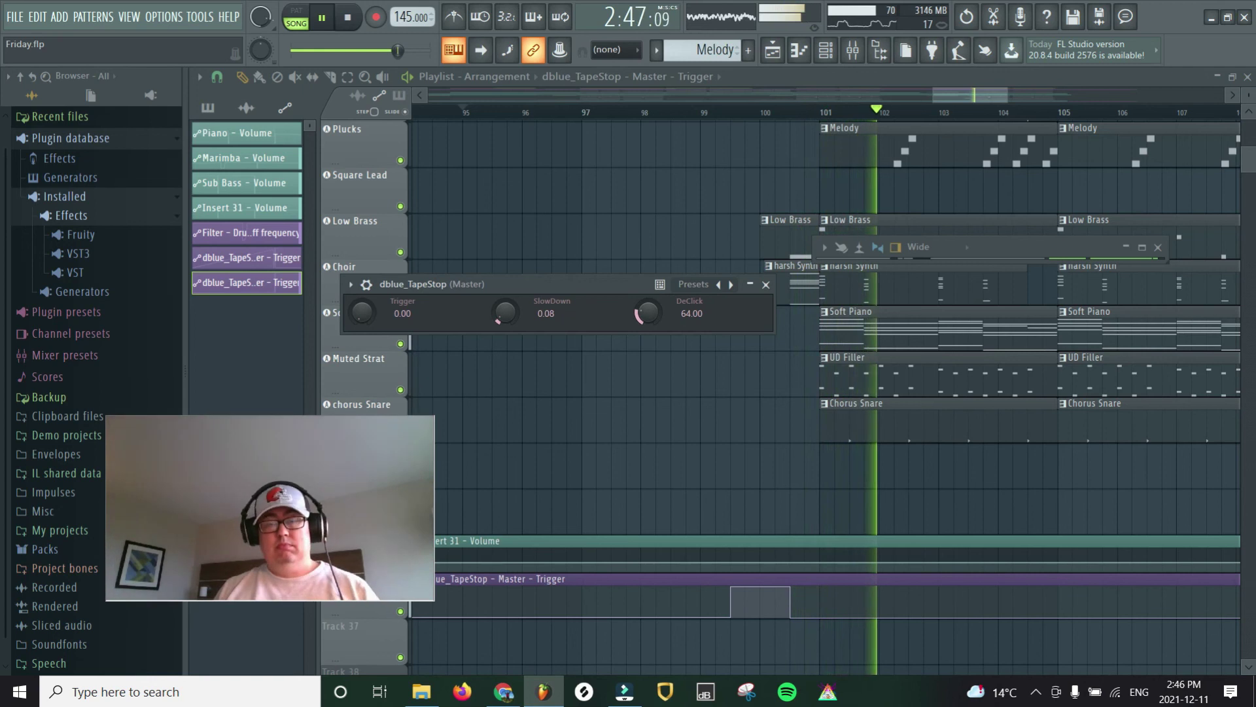
key(space)
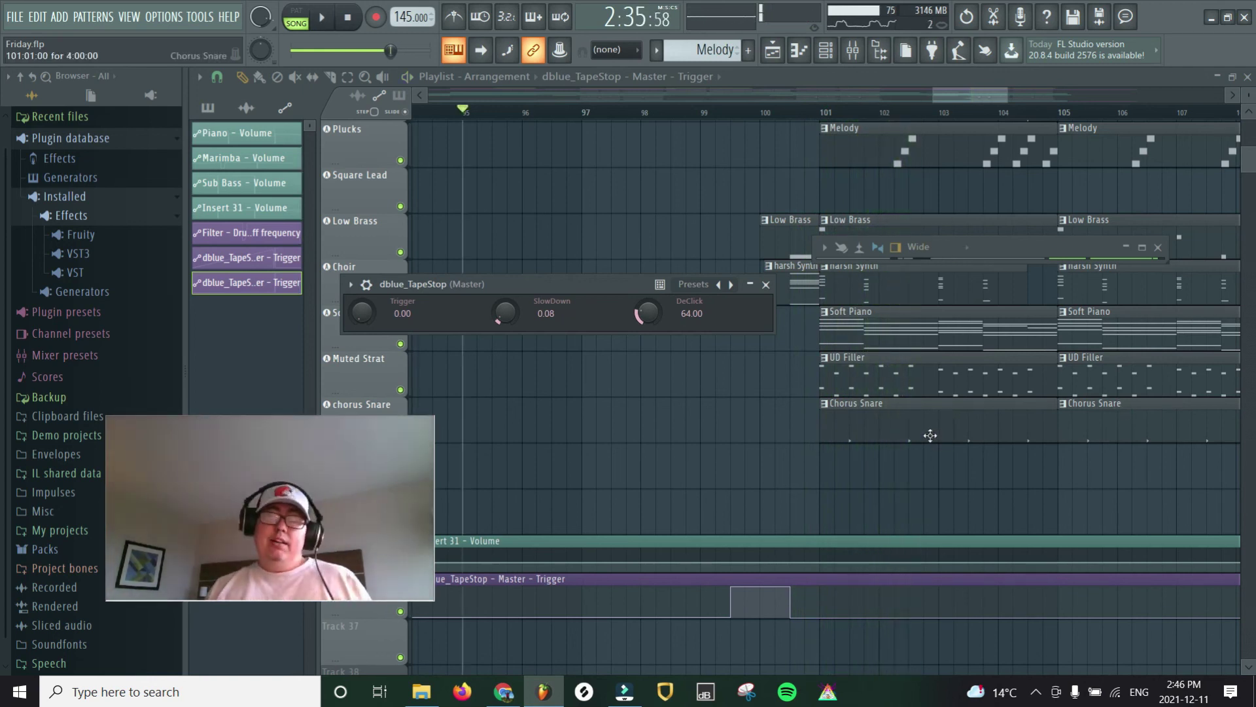